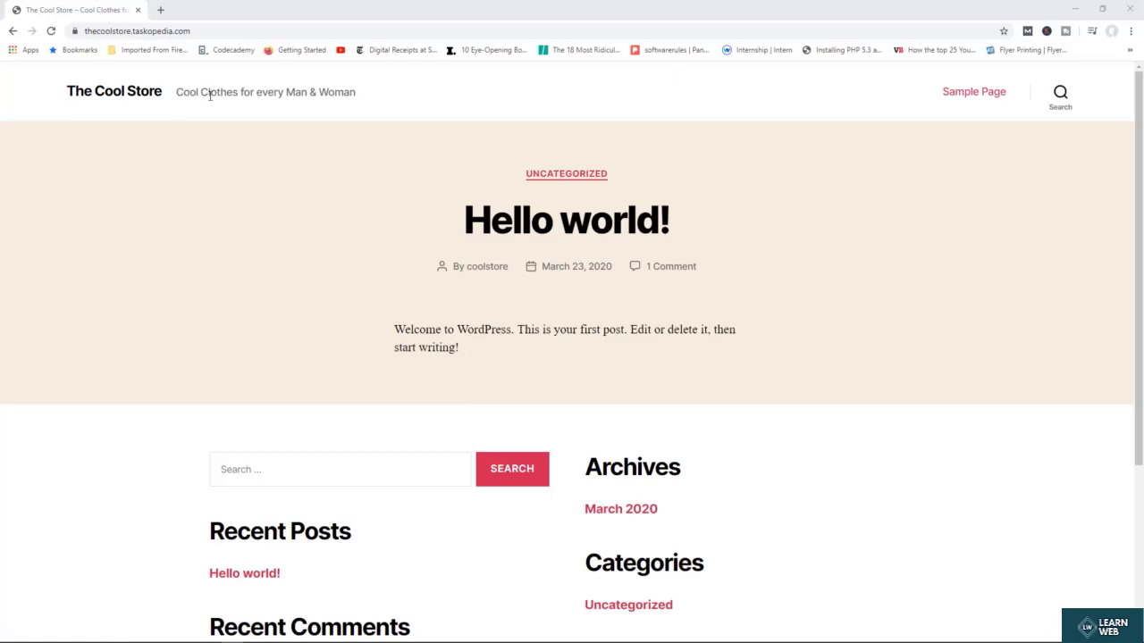
- Open the WordPress admin login page of the store by adding wp-admin to the site's address
click(205, 31)
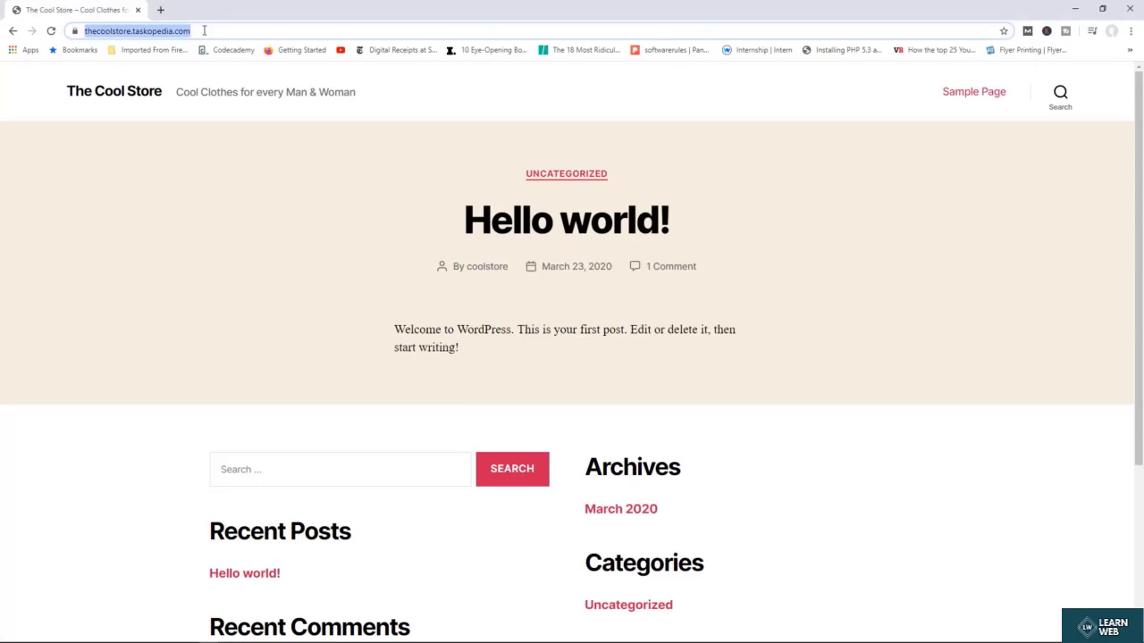
click(204, 31)
text(wp)
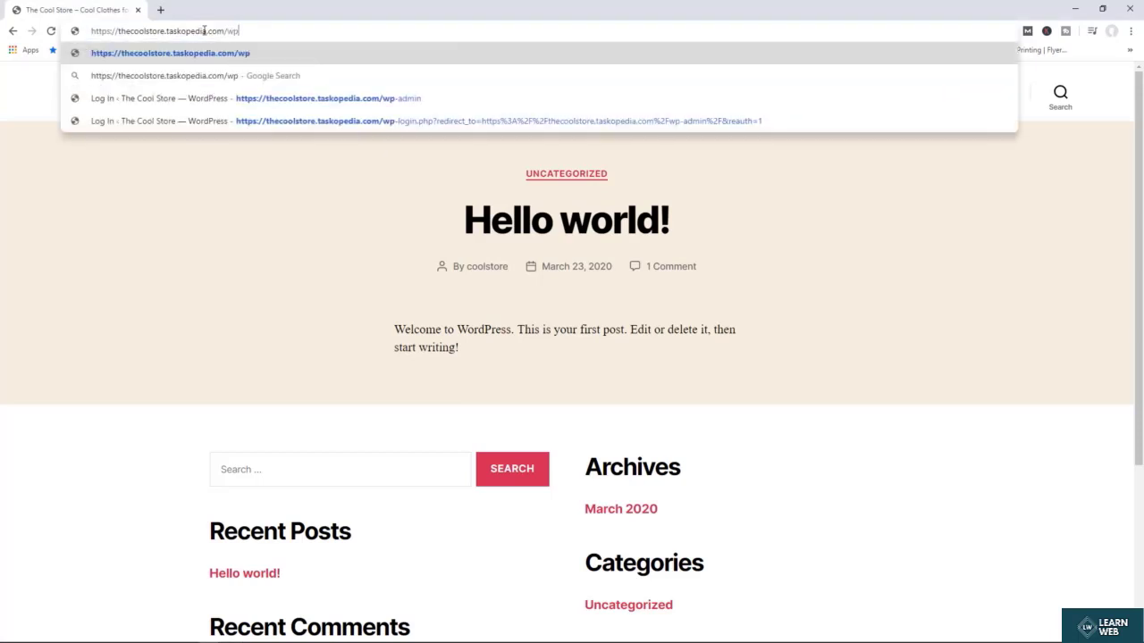
text(-admin)
key(Return)
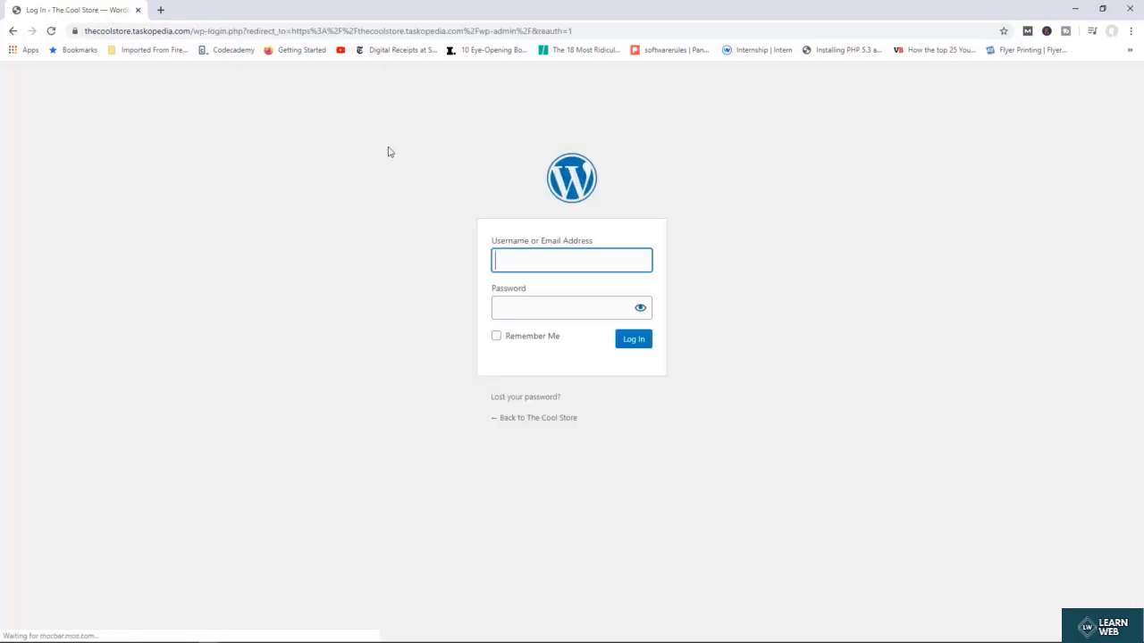
- Log in to the WordPress admin with the account username and password
text(thecoo)
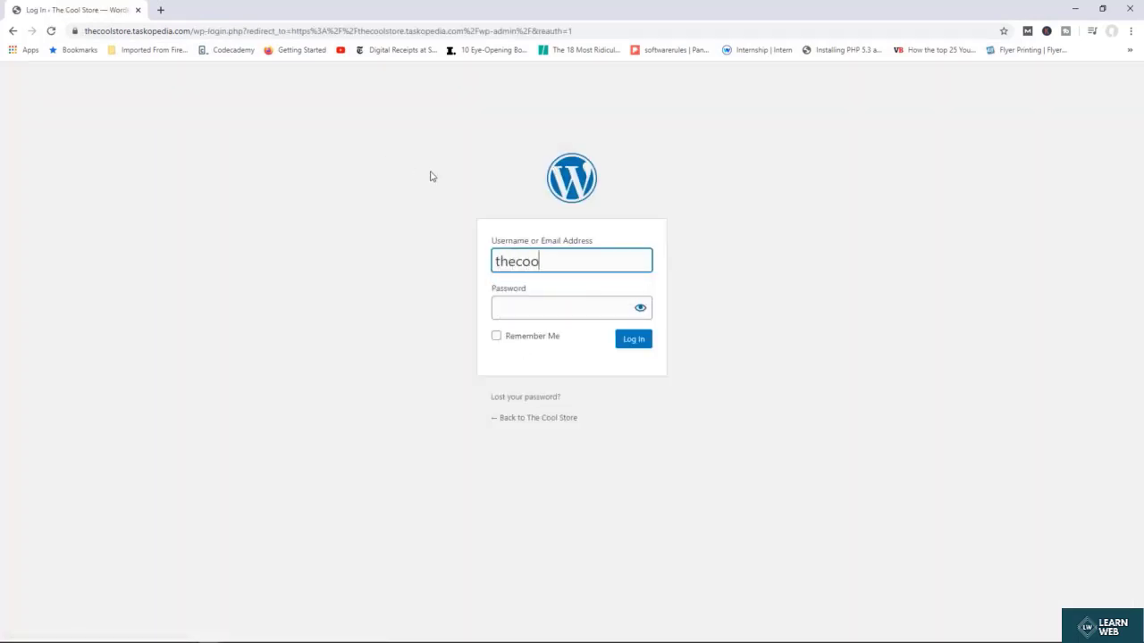
key(BackSpace)
key(BackSpace)
key(BackSpace)
key(BackSpace)
key(BackSpace)
key(BackSpace)
text(coolstore)
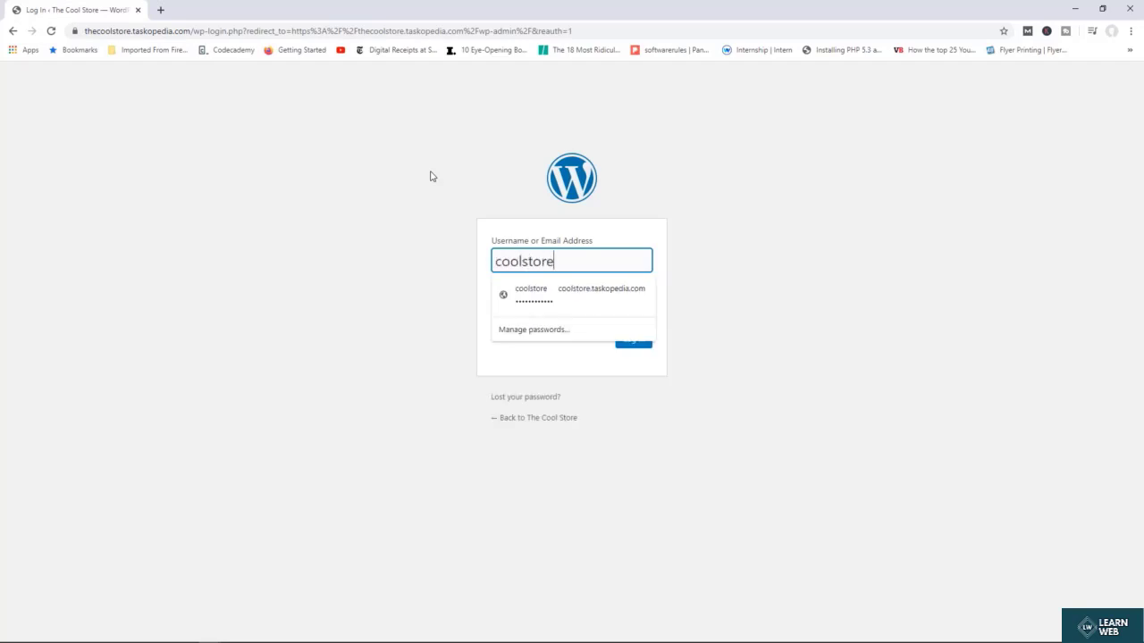
key(Tab)
text(*****)
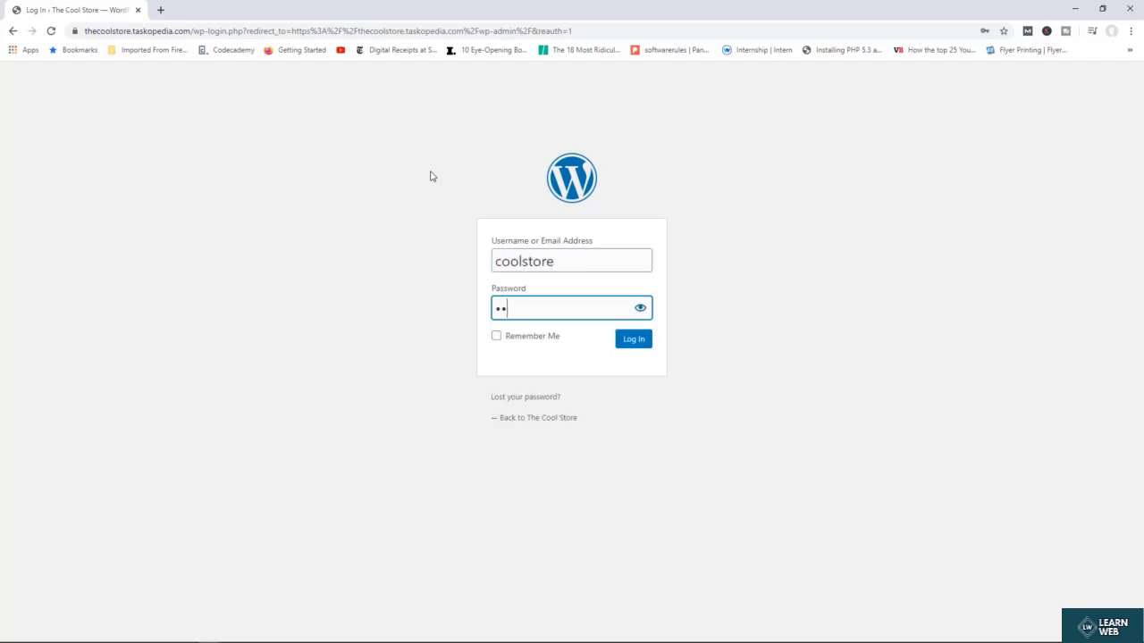
text(*******)
key(Return)
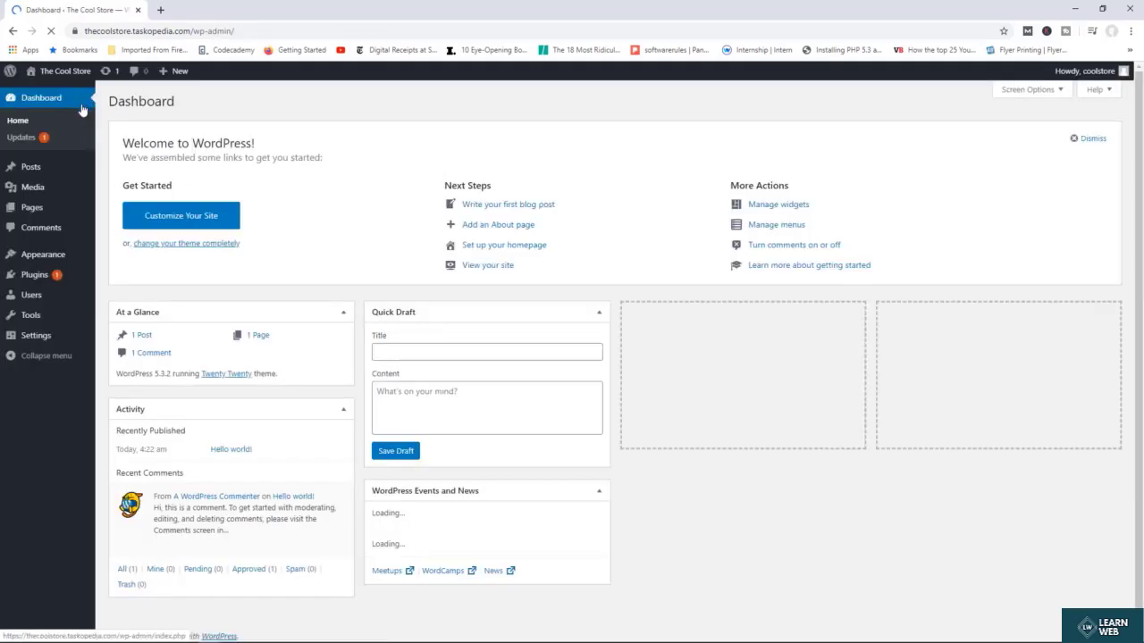
- Go to the installed plugins and open the page for adding a new plugin
mouse_move(76, 174)
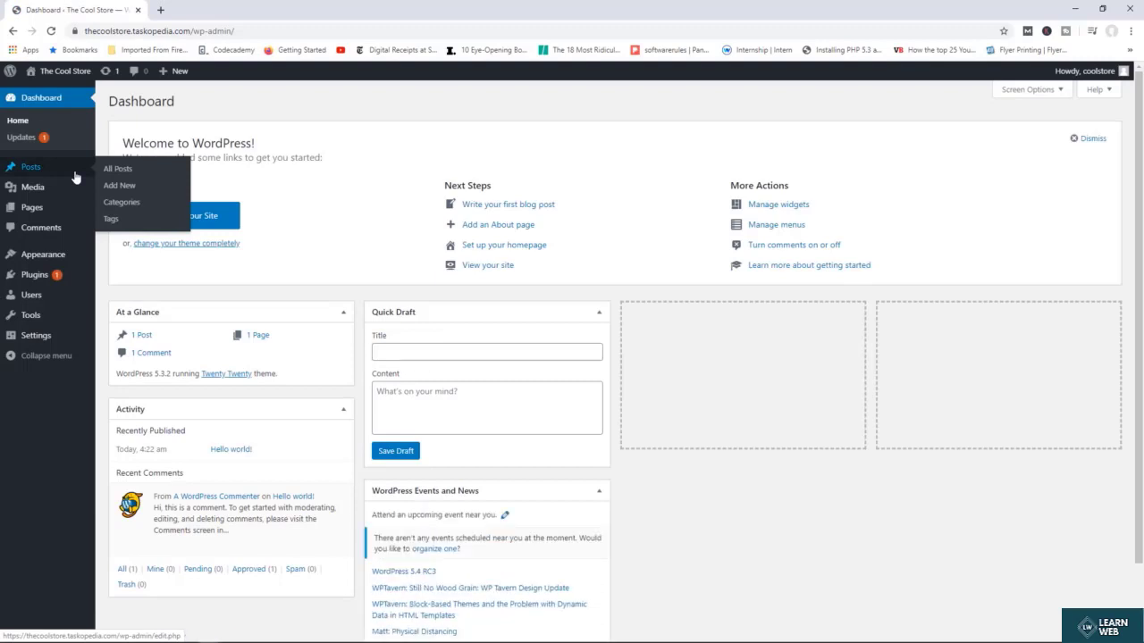
mouse_move(58, 277)
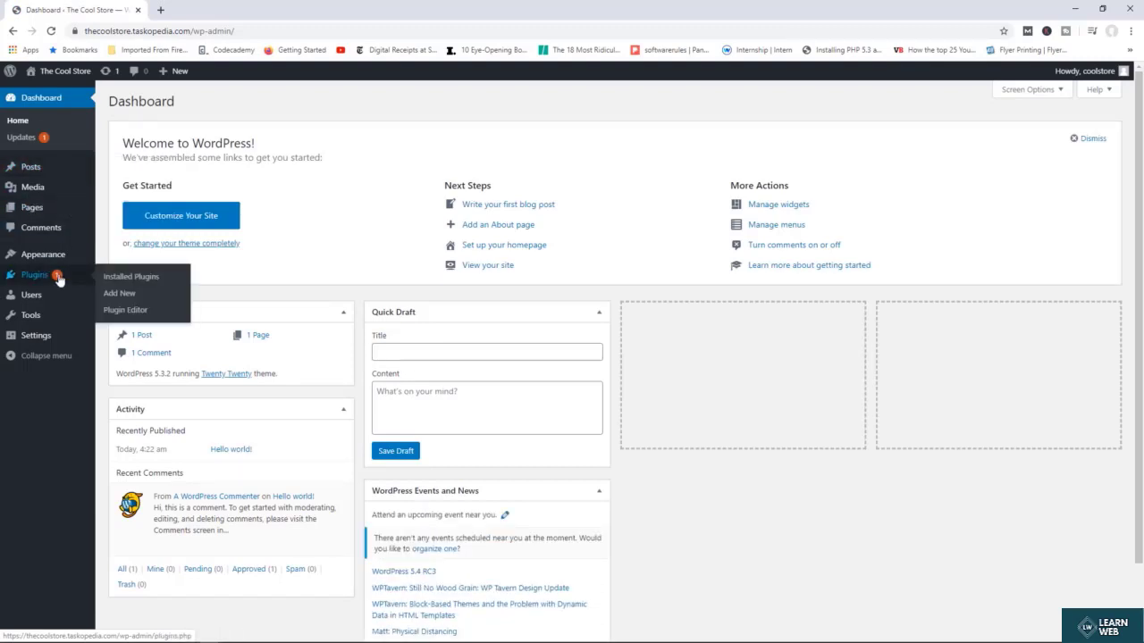
click(124, 278)
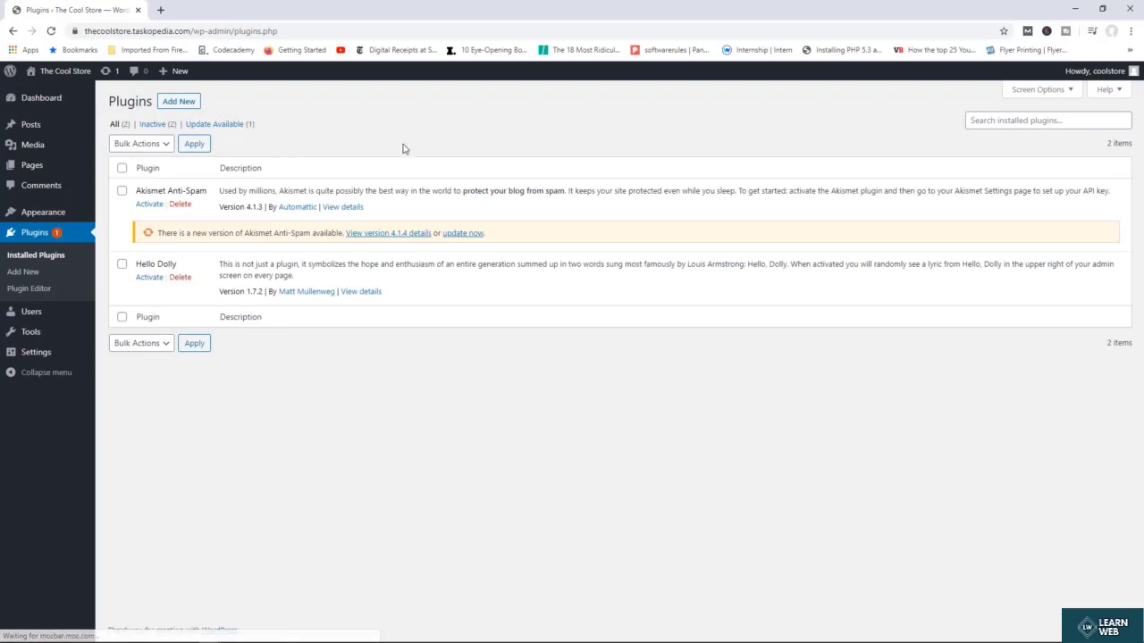
click(182, 103)
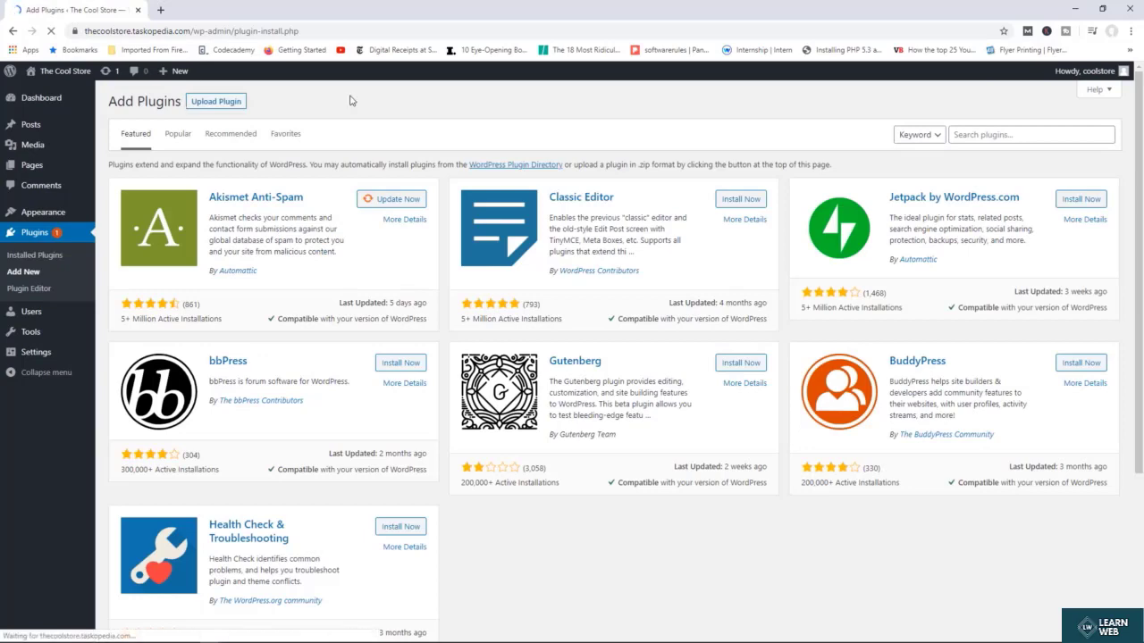
- Search the plugin directory for "woocommerce" and install and activate the WooCommerce plugin
click(987, 134)
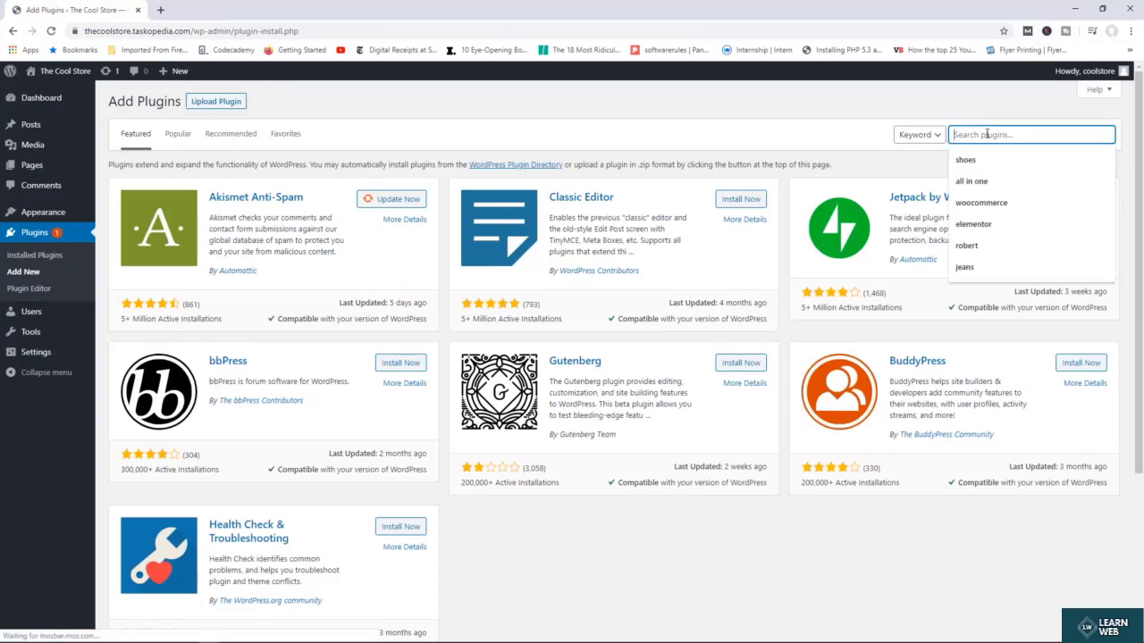
click(981, 202)
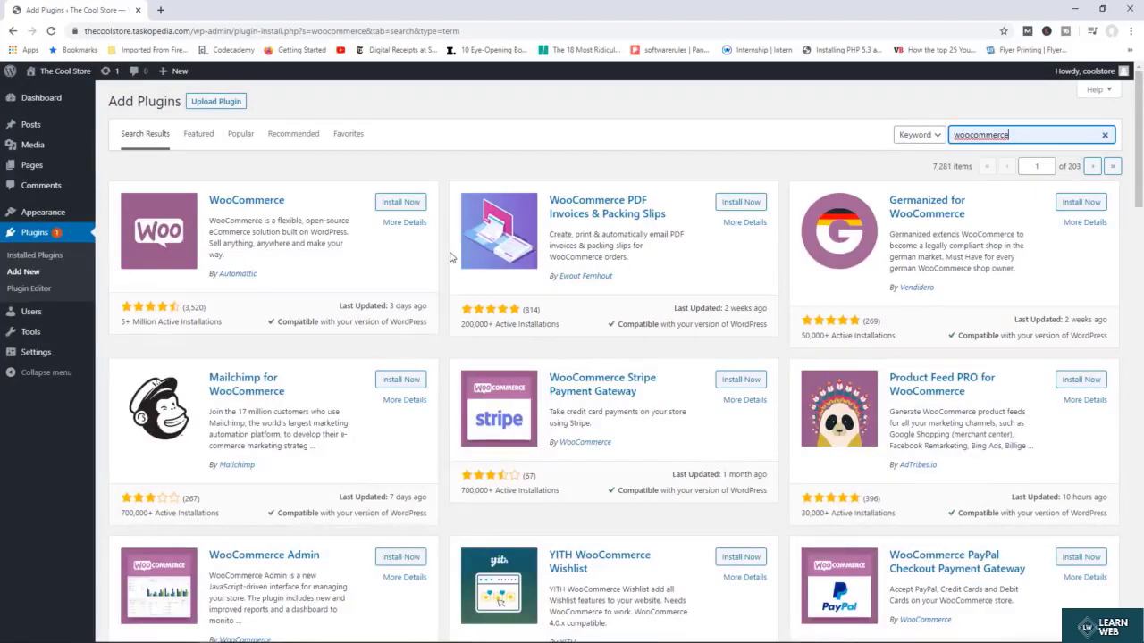
click(402, 204)
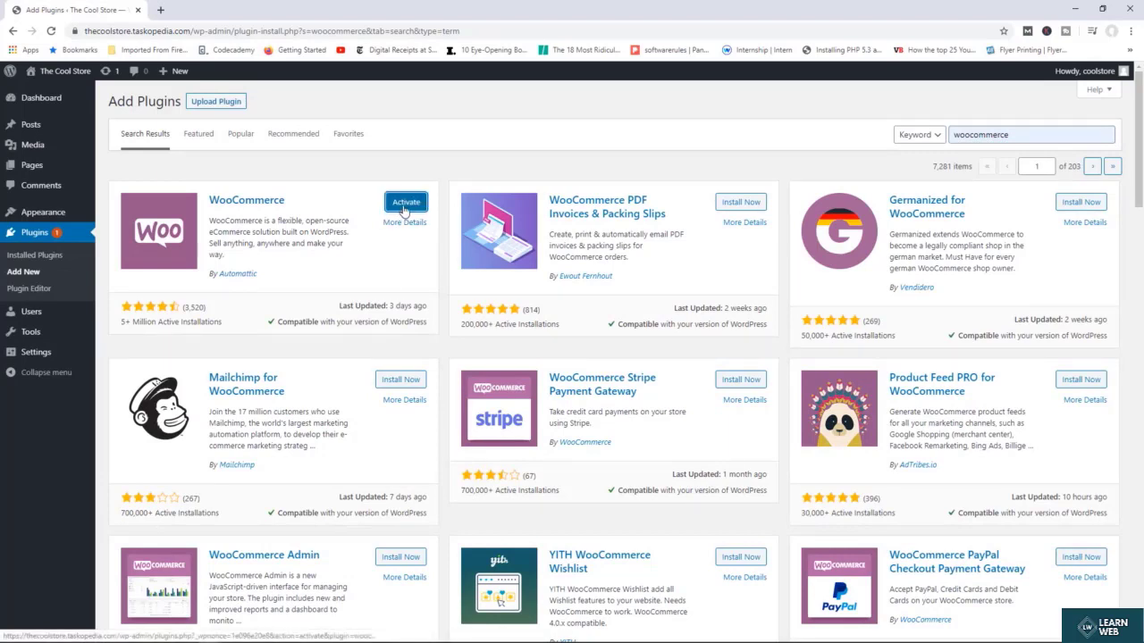
click(404, 207)
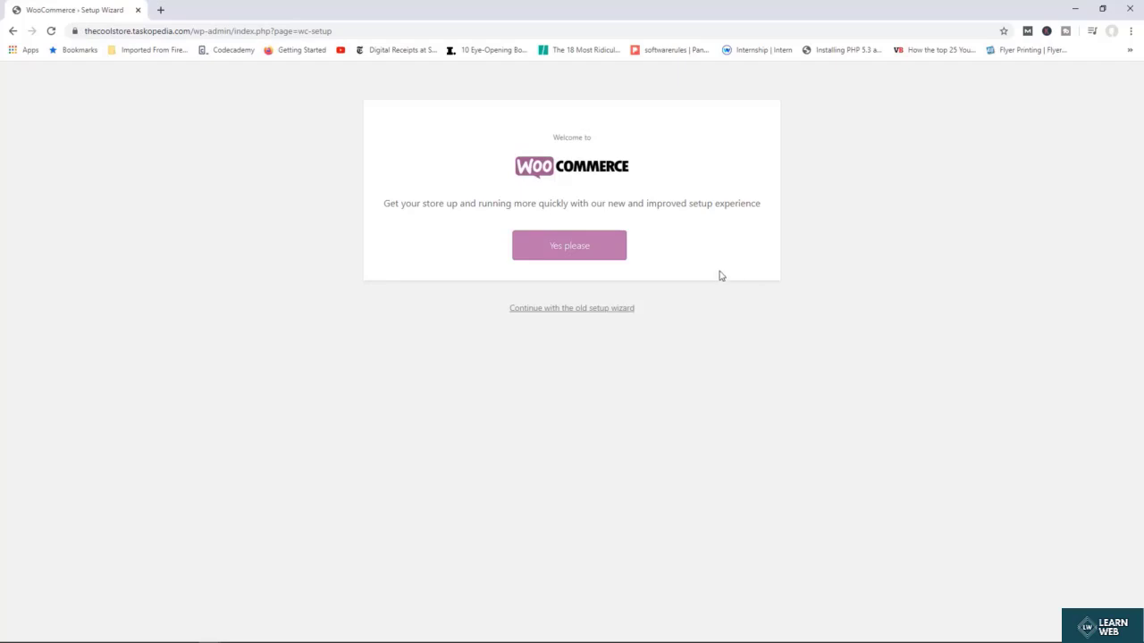
- Start the new WooCommerce setup without Jetpack & WooCommerce Services, and continue without opting in to usage tracking
click(573, 249)
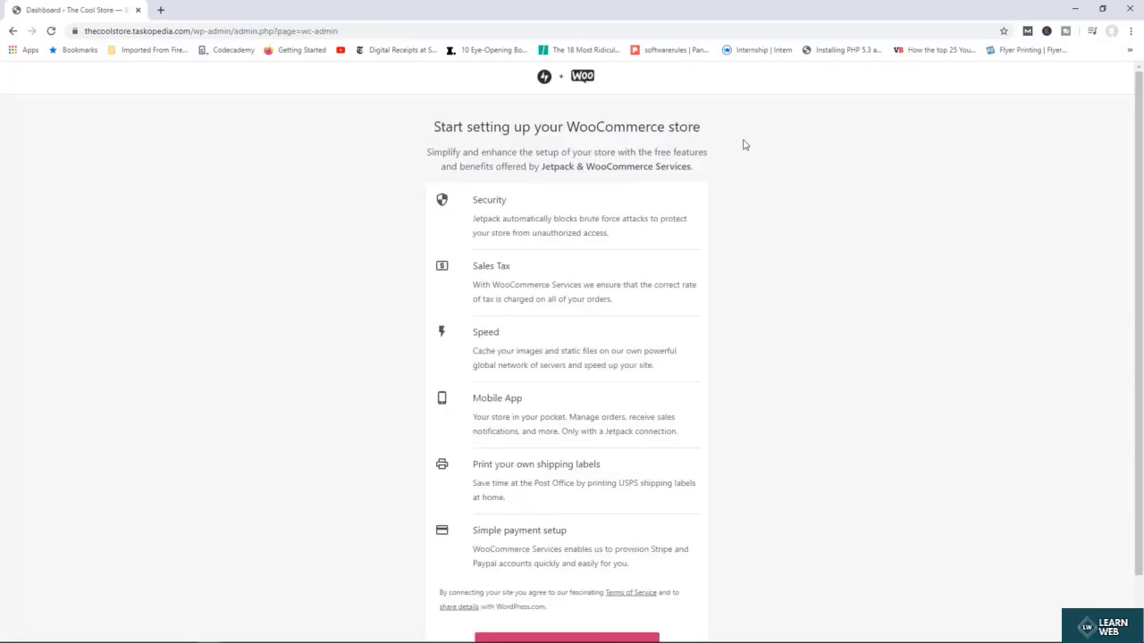
drag(1135, 120, 1136, 163)
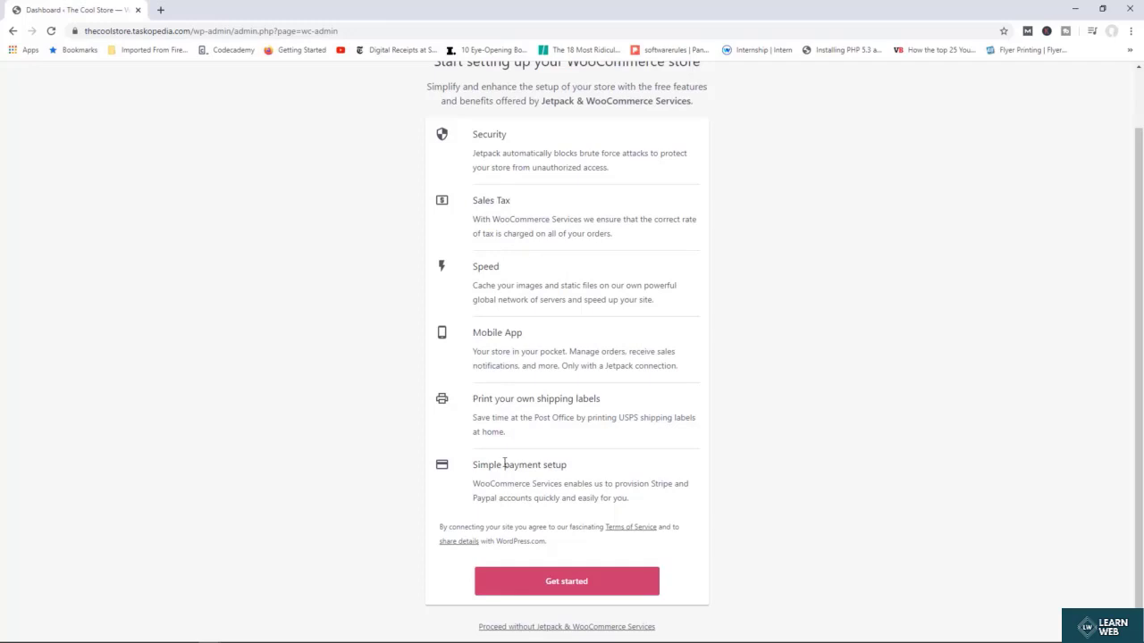
click(516, 628)
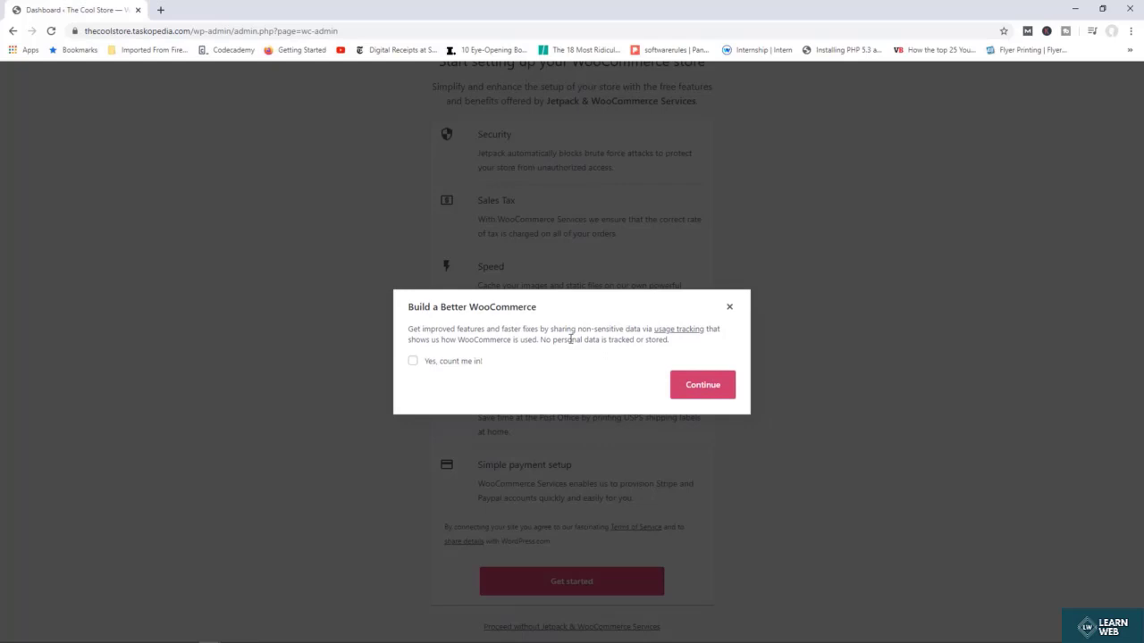
click(700, 388)
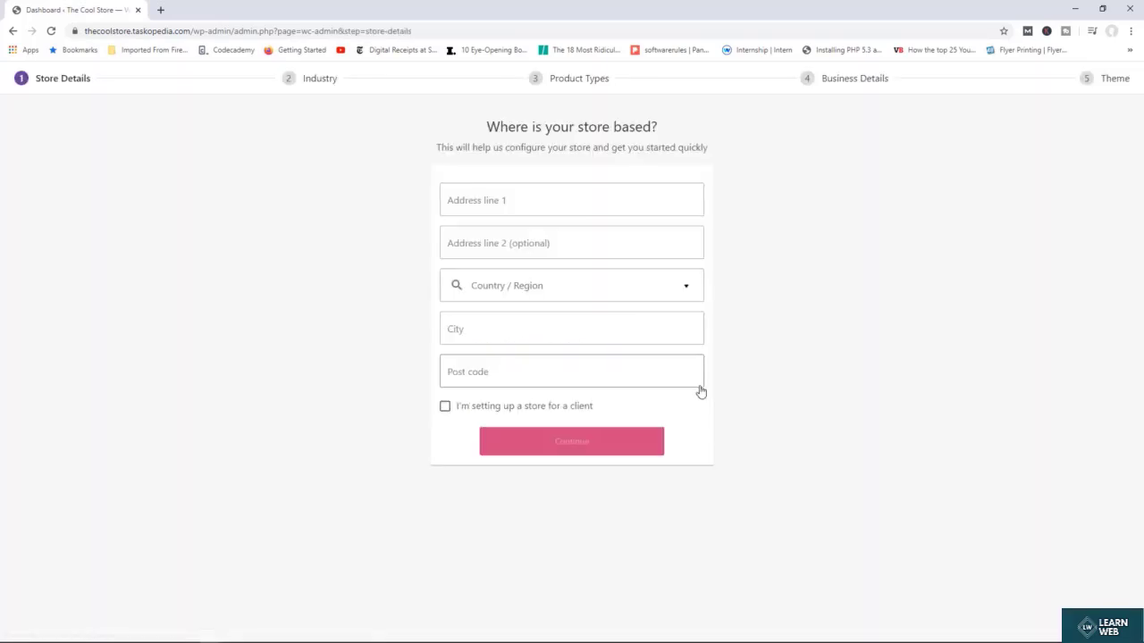
- Fill in the store's address from the saved entry, set Country / Region to United States (US) -- Maryland, and submit the store details
click(572, 193)
click(523, 227)
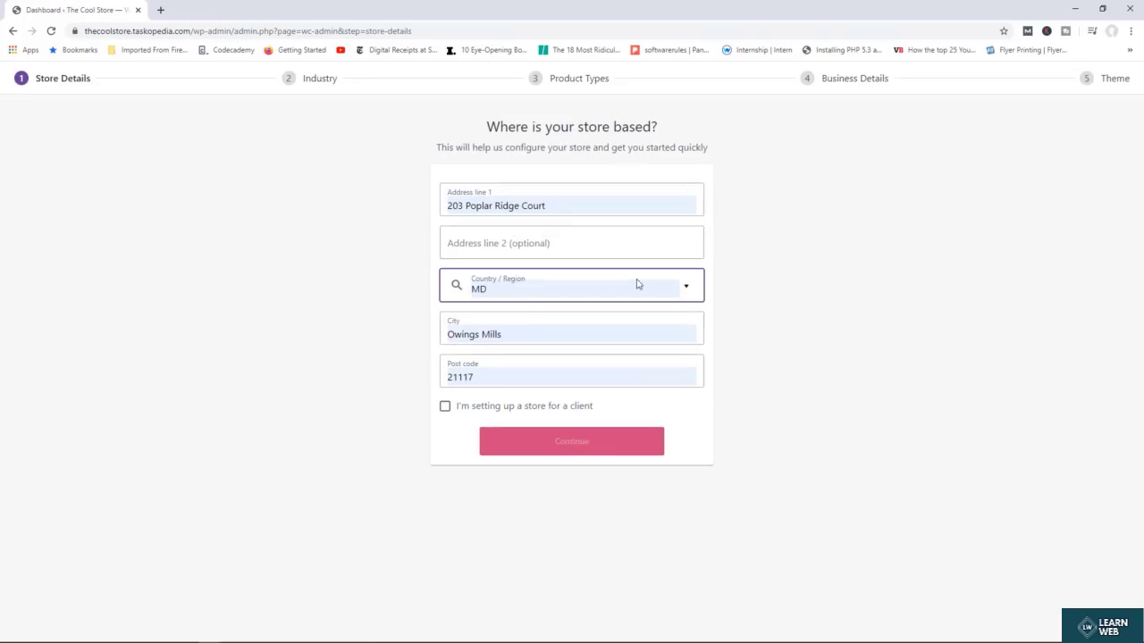
click(684, 292)
text(u)
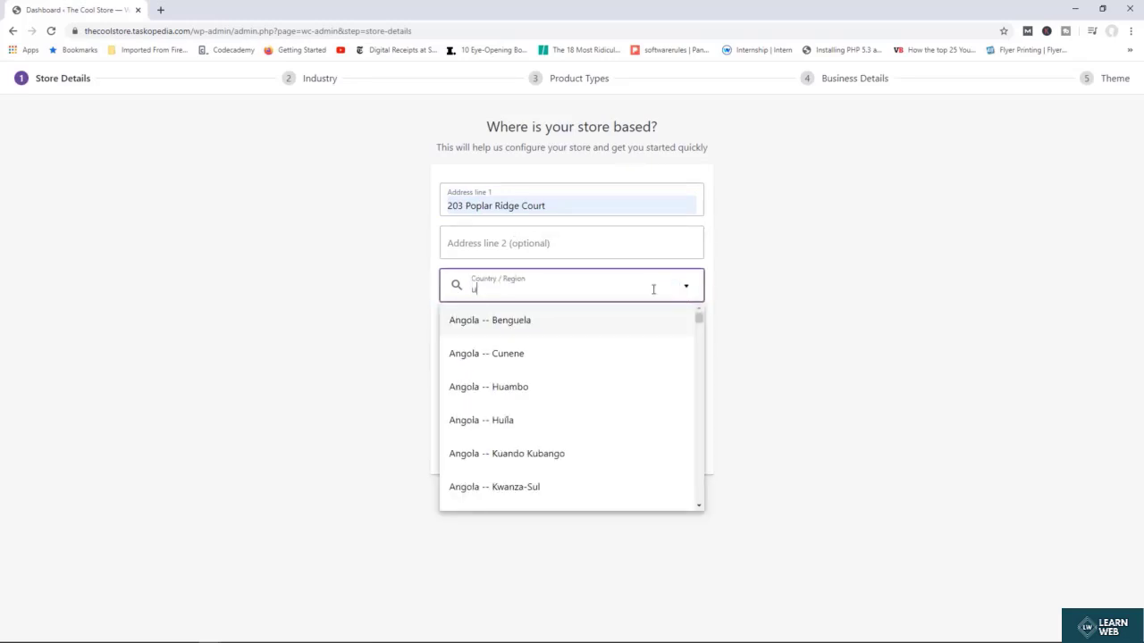
text(nited)
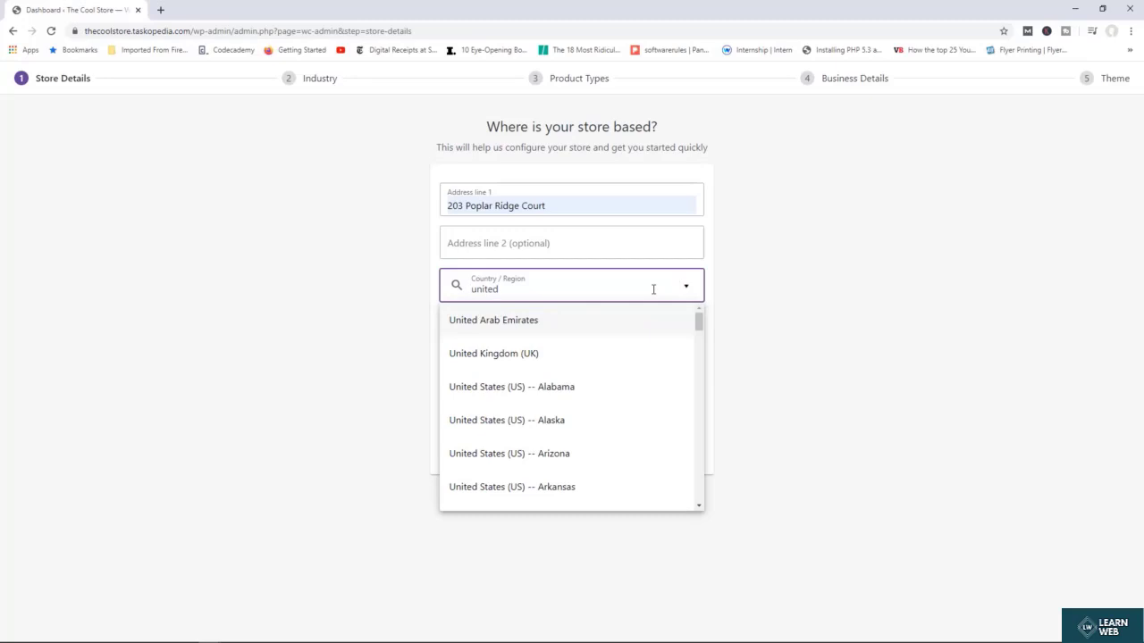
drag(698, 323, 686, 388)
click(595, 402)
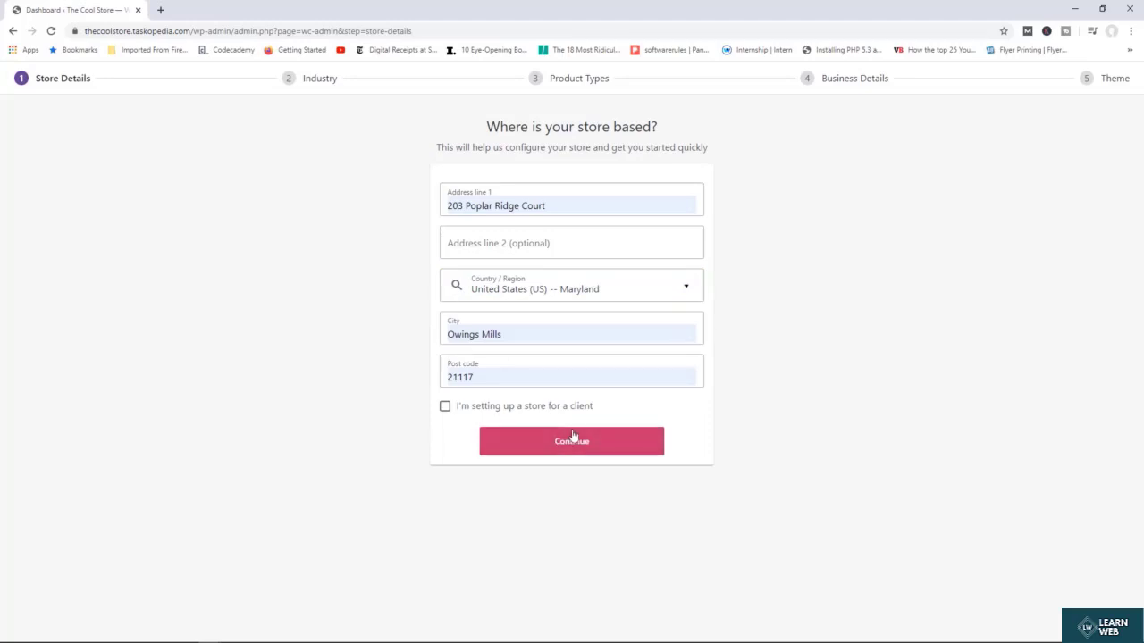
click(572, 435)
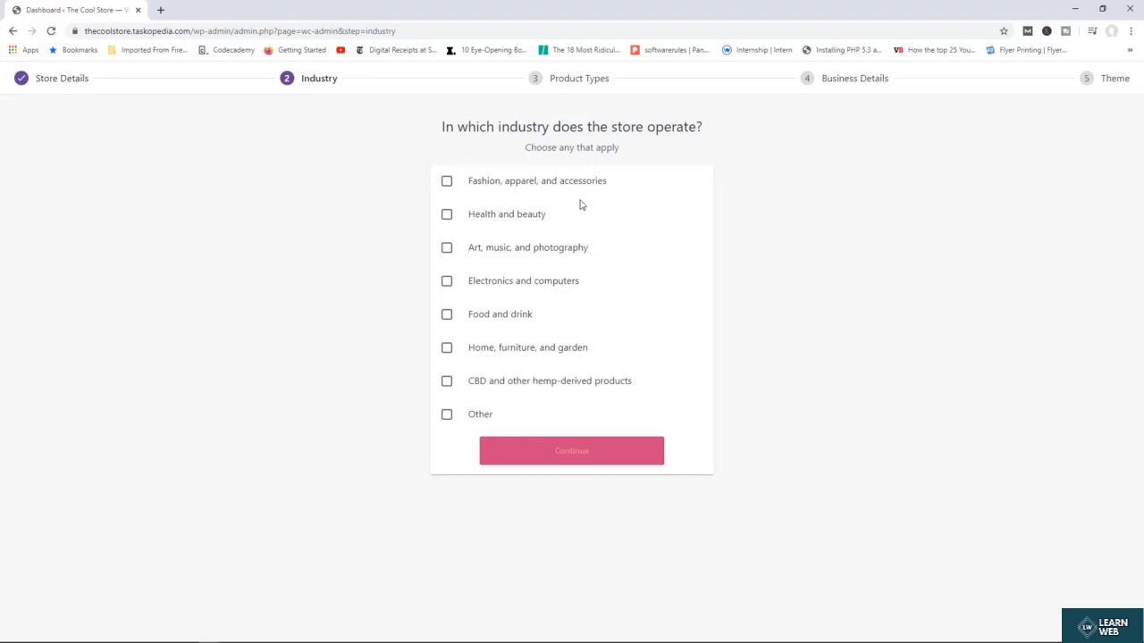
- Set the store's industry to Fashion, apparel, and accessories and its product type to Physical products
click(447, 181)
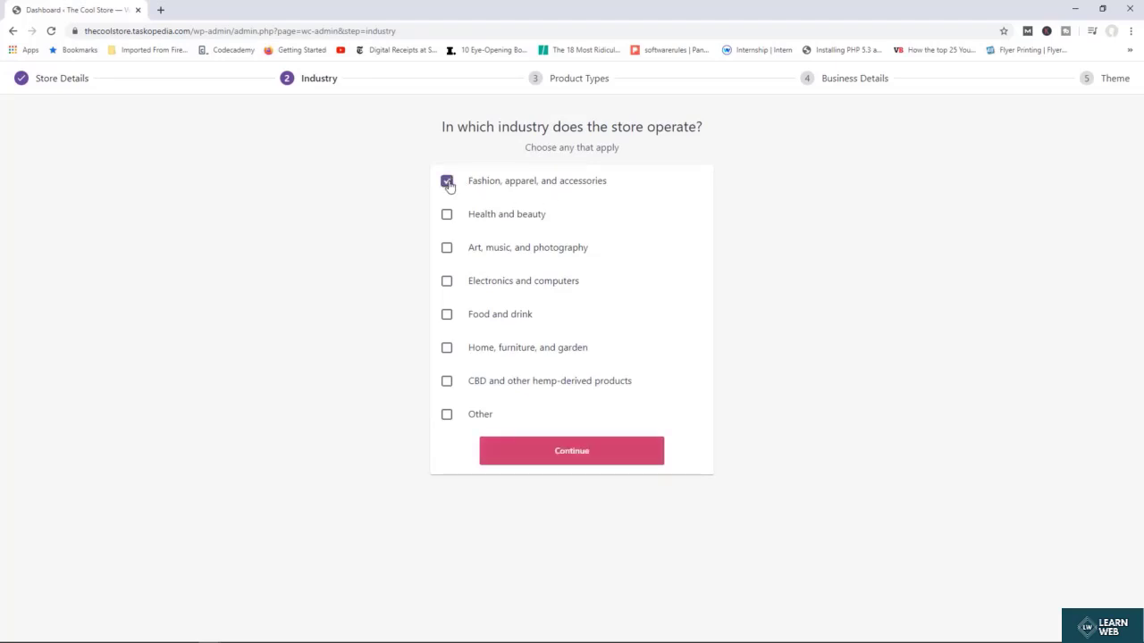
click(576, 457)
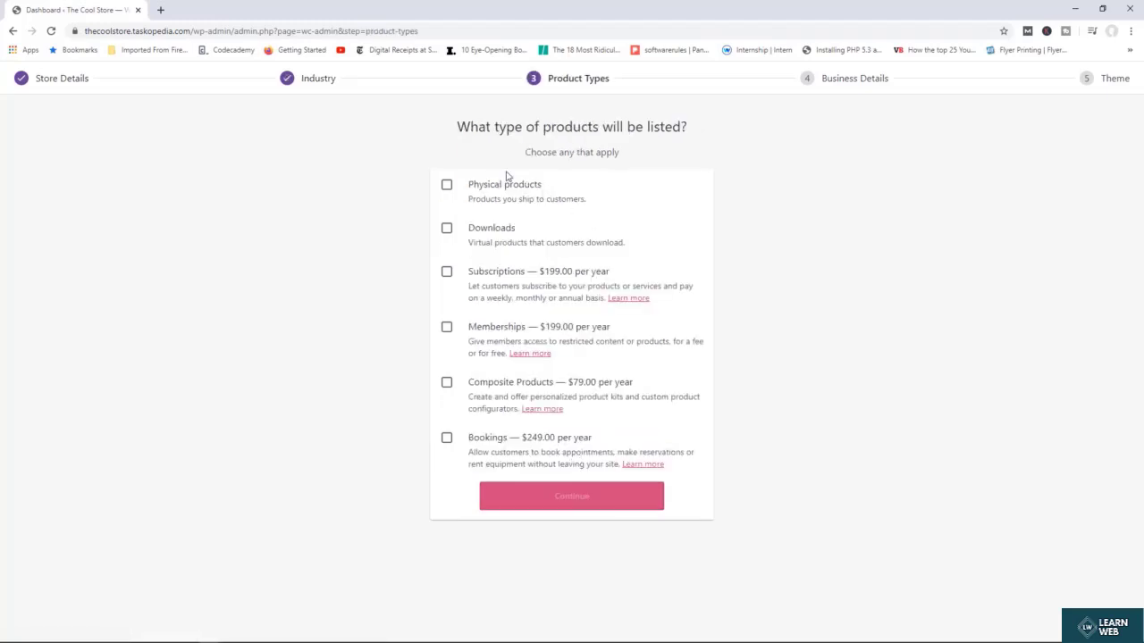
click(448, 186)
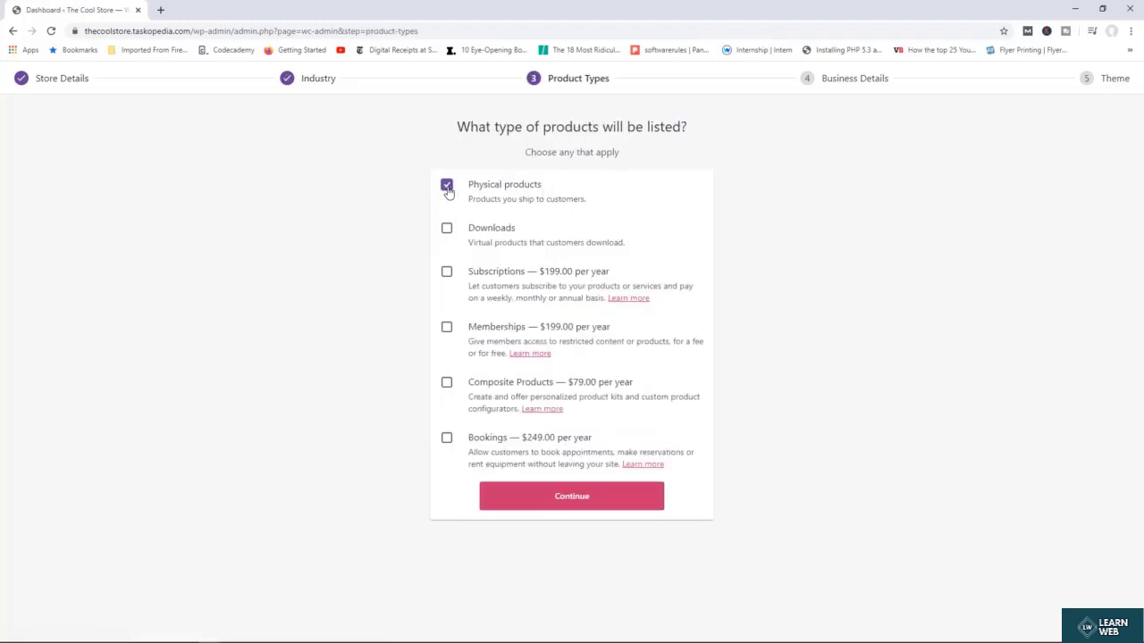
click(571, 497)
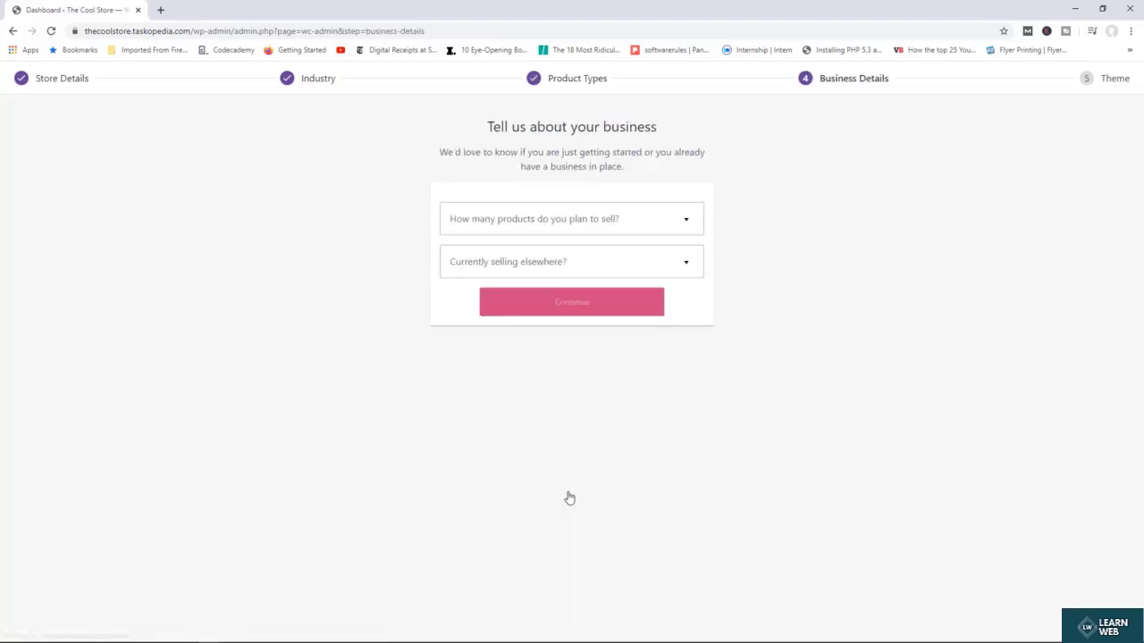
- Set the planned number of products to 11 - 100 and Currently selling elsewhere to No
click(686, 228)
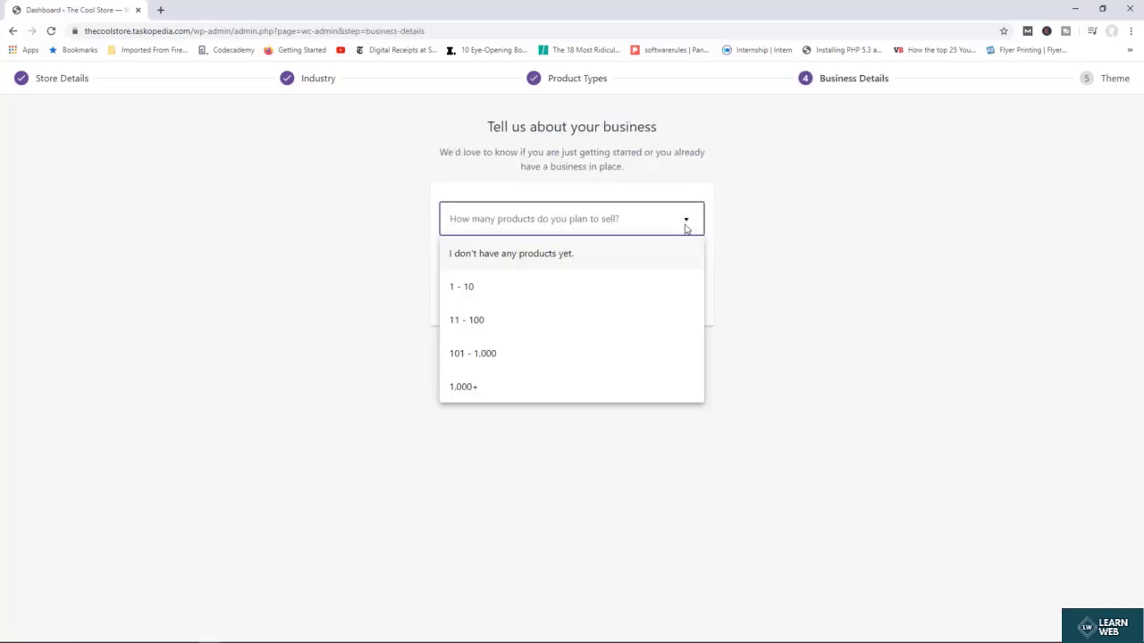
click(527, 315)
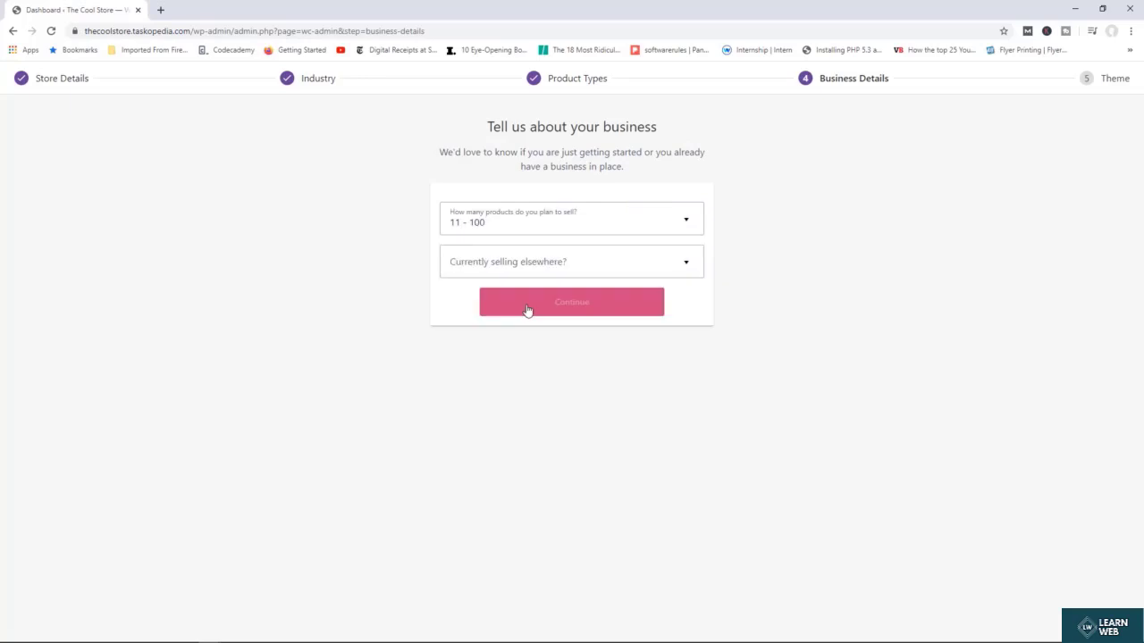
click(685, 263)
click(606, 303)
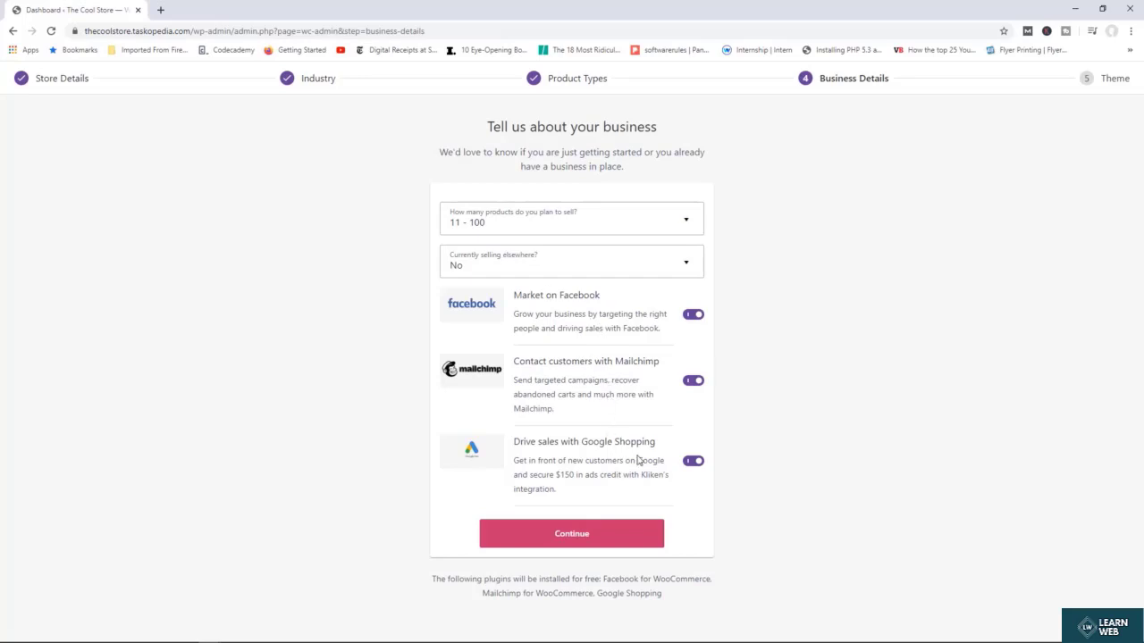
- Turn off Market on Facebook and Drive sales with Google Shopping, keep Mailchimp enabled, and submit the business details
click(694, 318)
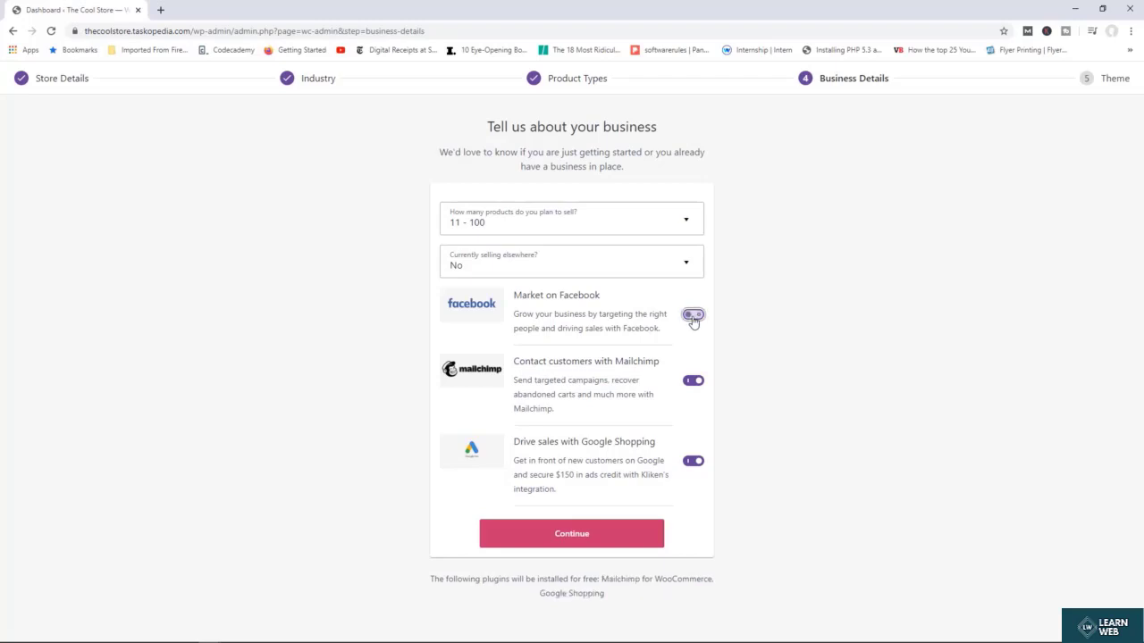
click(693, 461)
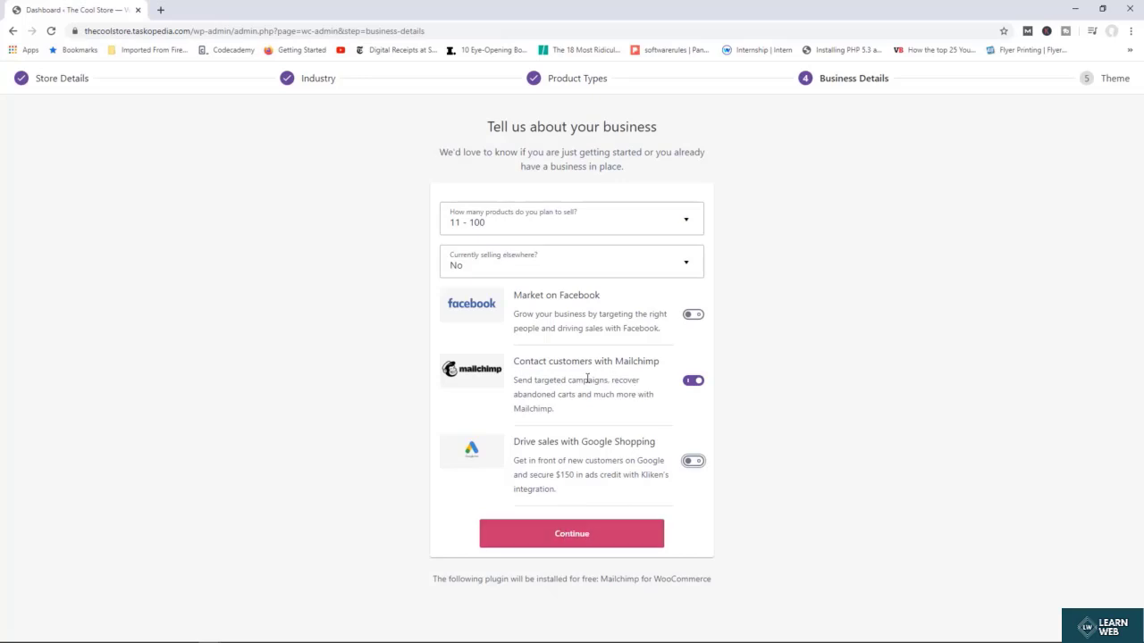
click(584, 540)
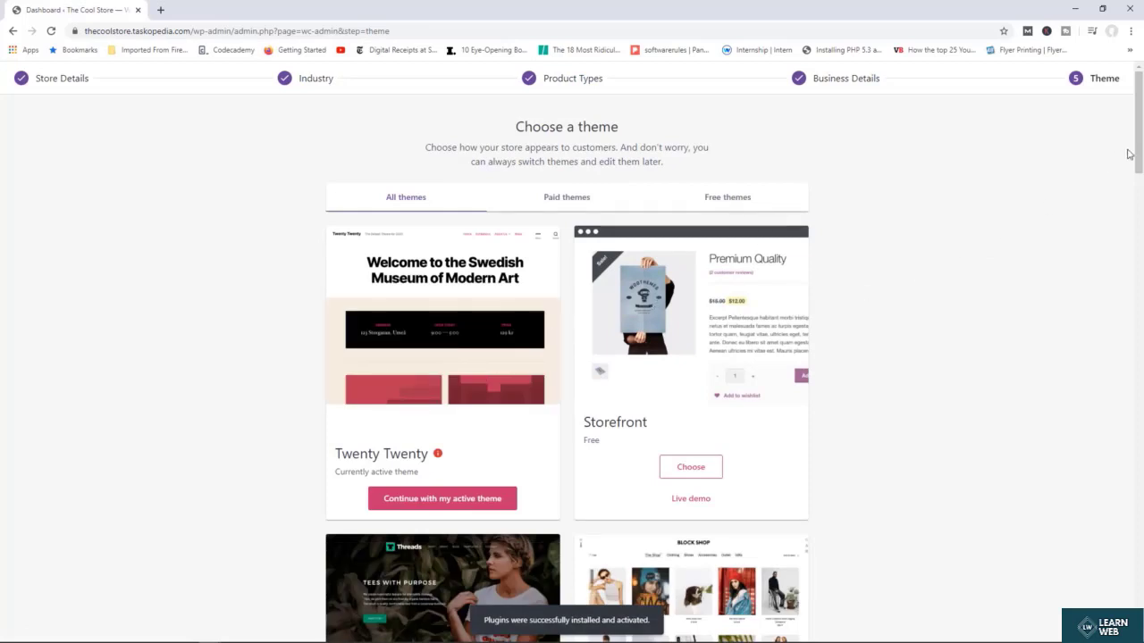
- Choose the free Storefront theme for the store and continue past the setup completion message
drag(1136, 149, 1136, 149)
drag(652, 423, 585, 427)
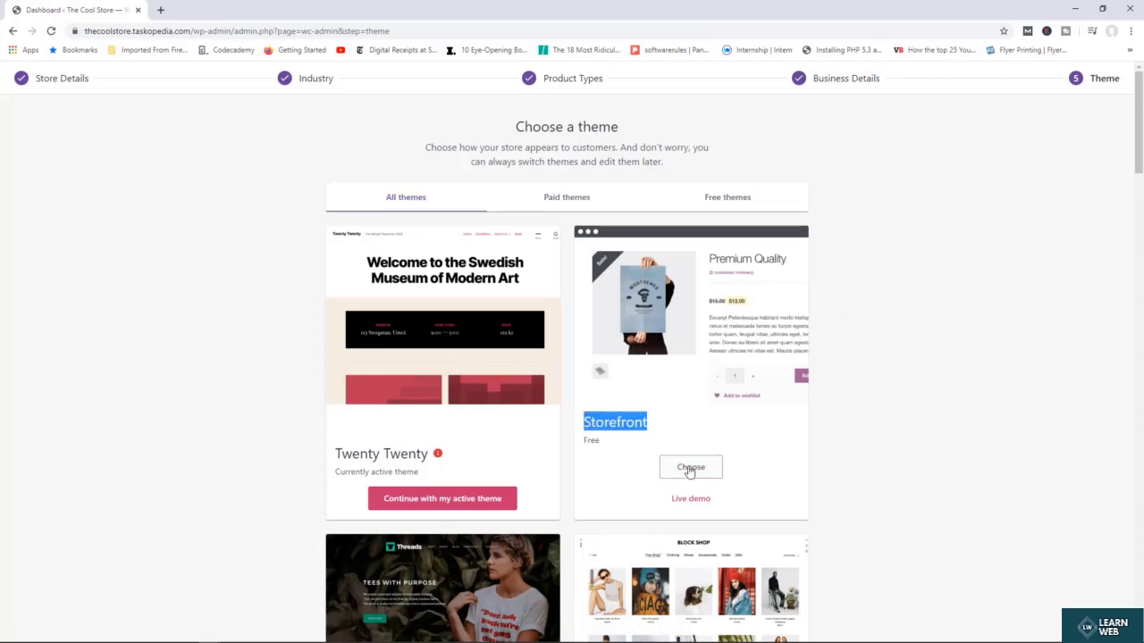
click(690, 468)
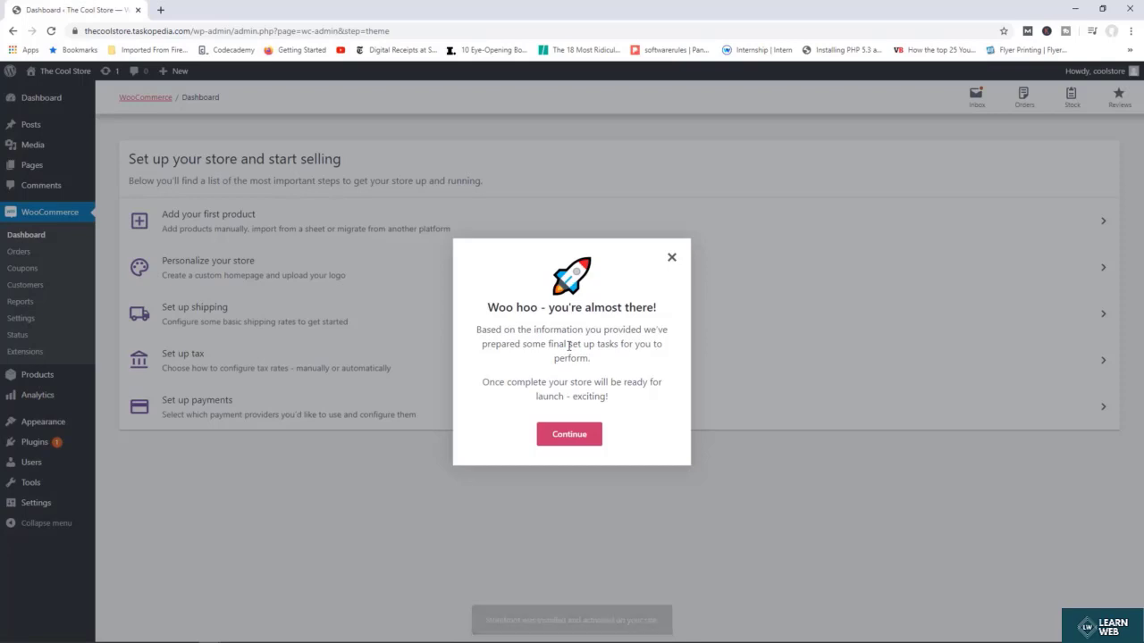
click(569, 436)
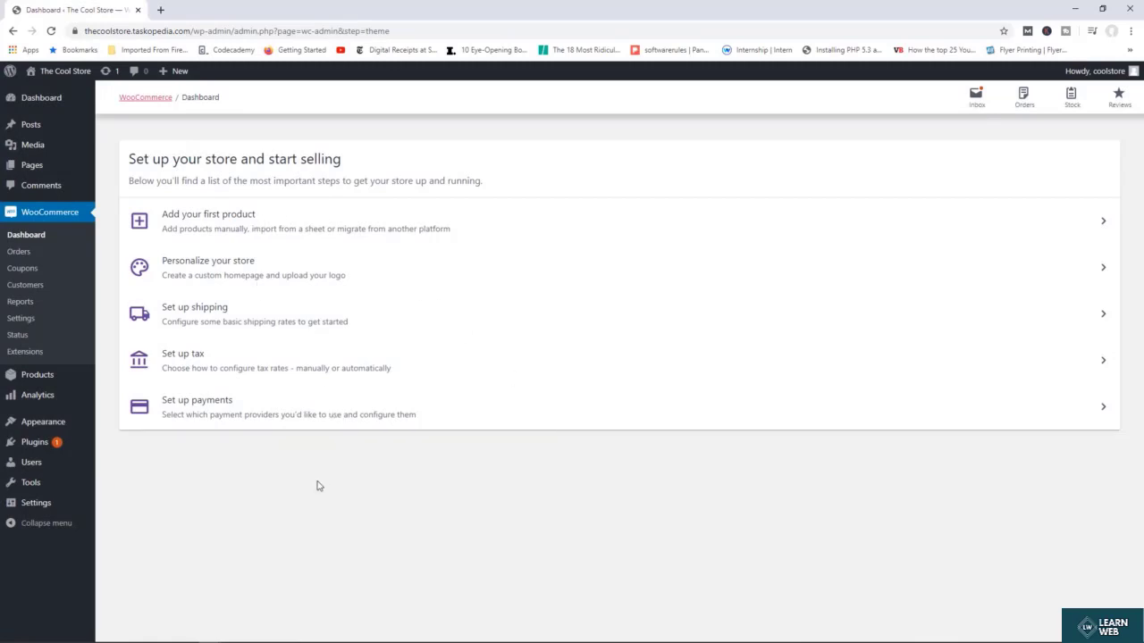
- Open the list of installed plugins and check the Mailchimp for WooCommerce entry
mouse_move(61, 444)
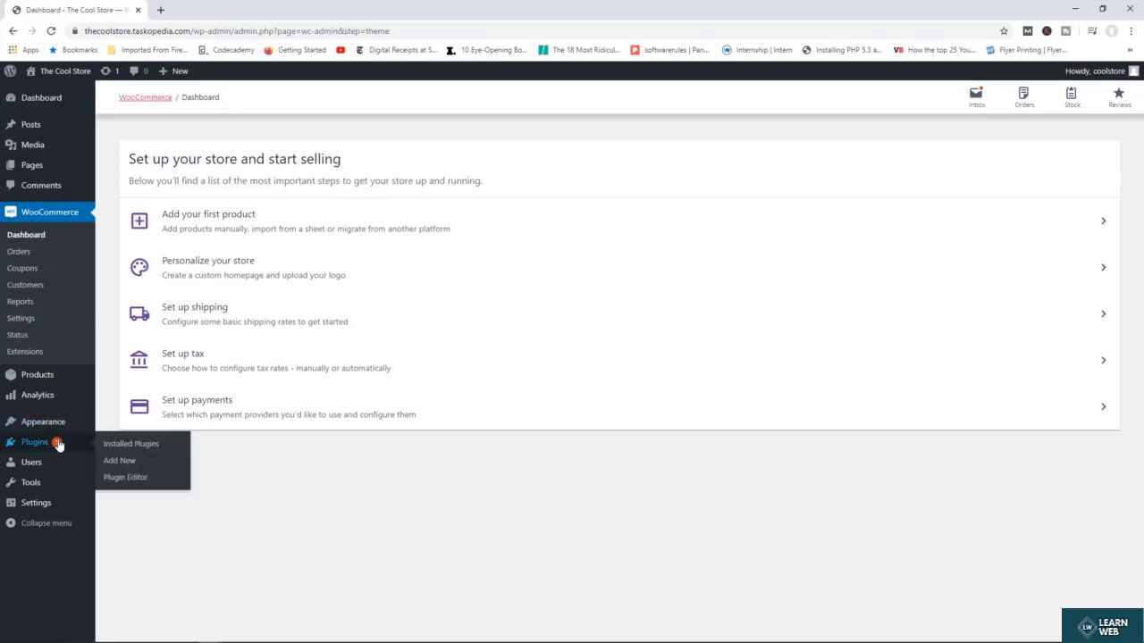
click(121, 444)
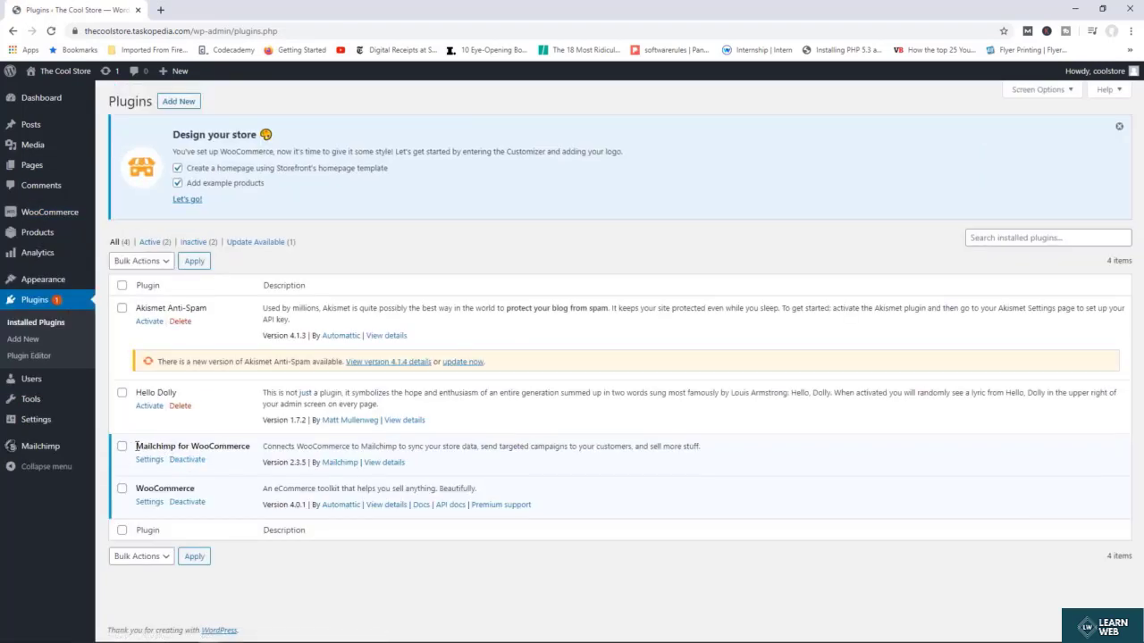
drag(135, 446, 243, 449)
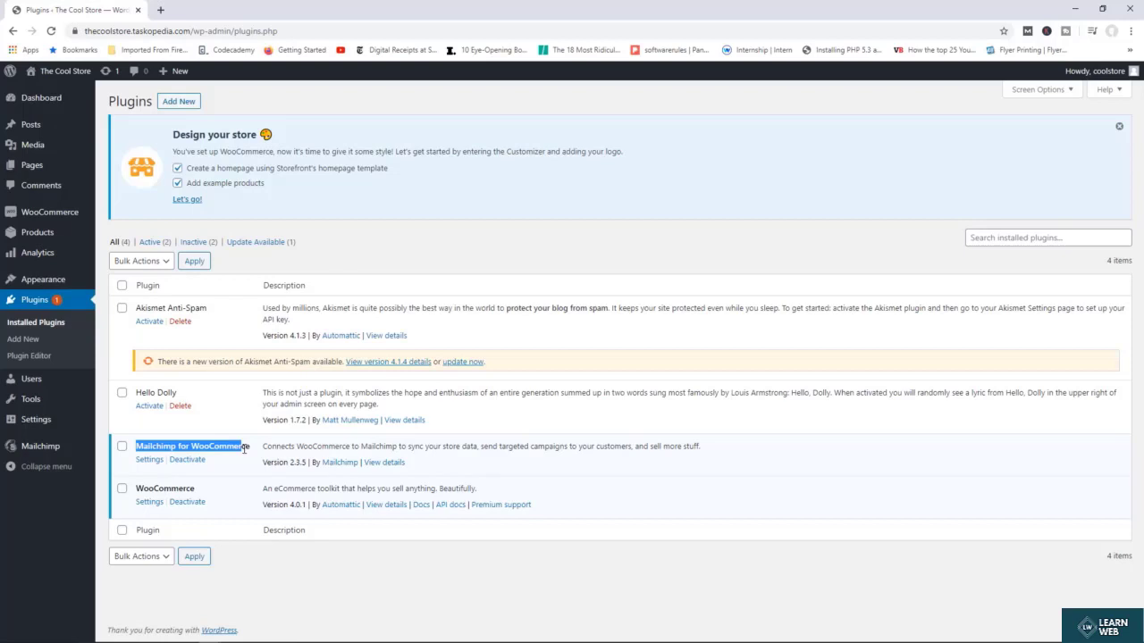
mouse_move(244, 449)
mouse_down()
mouse_move(218, 449)
mouse_move(236, 449)
mouse_up()
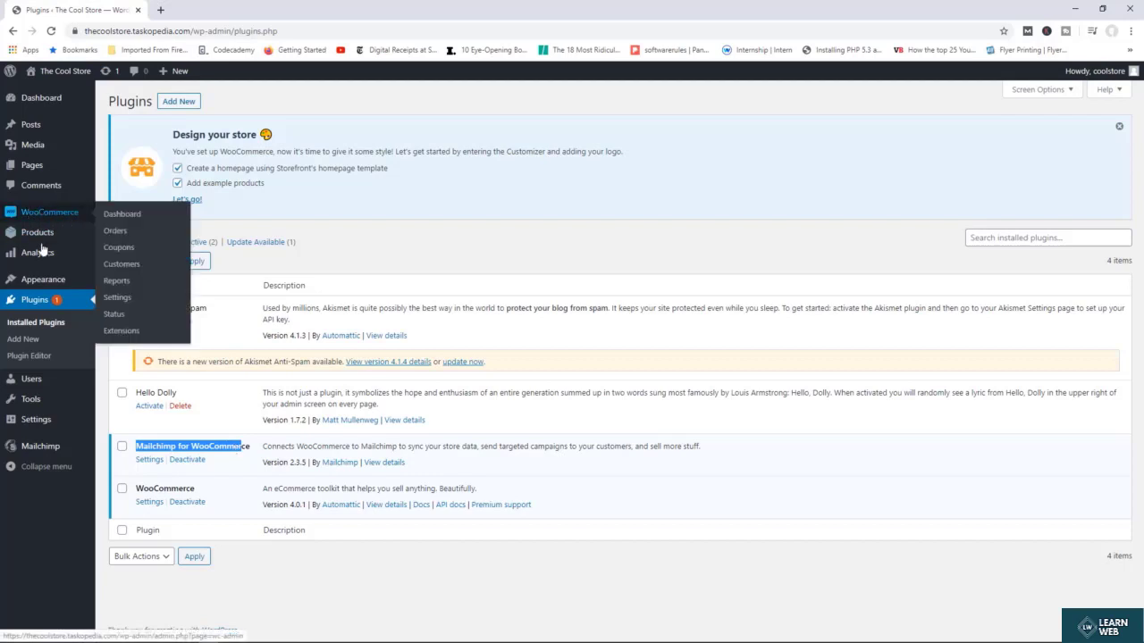
- Open WooCommerce's general settings and review the available choices for selling locations and default customer location
mouse_move(37, 258)
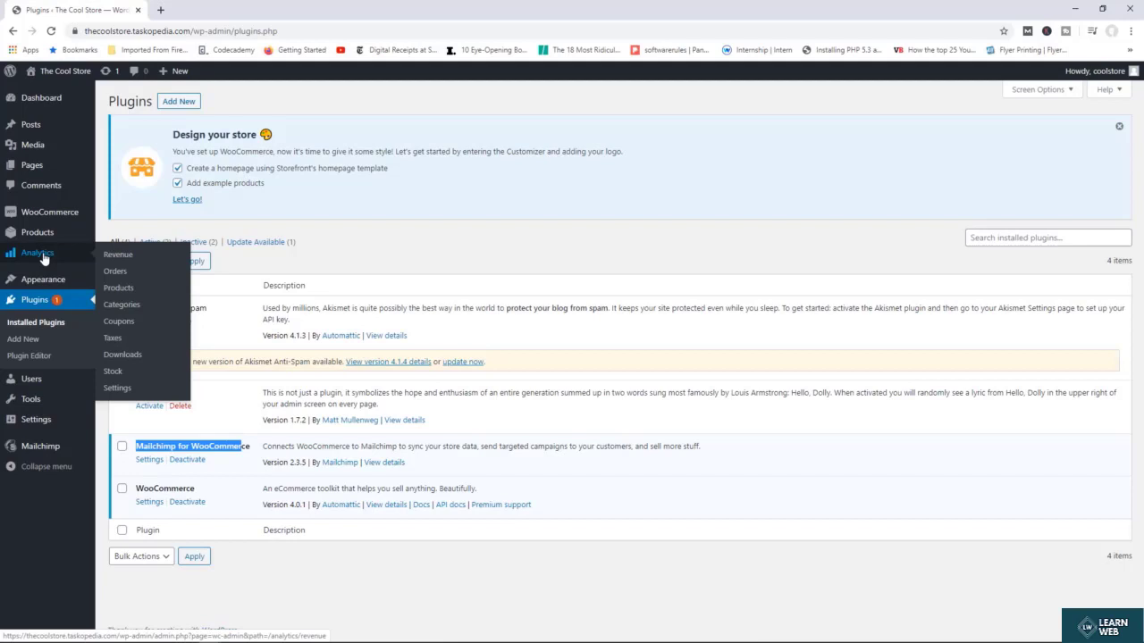
mouse_move(53, 219)
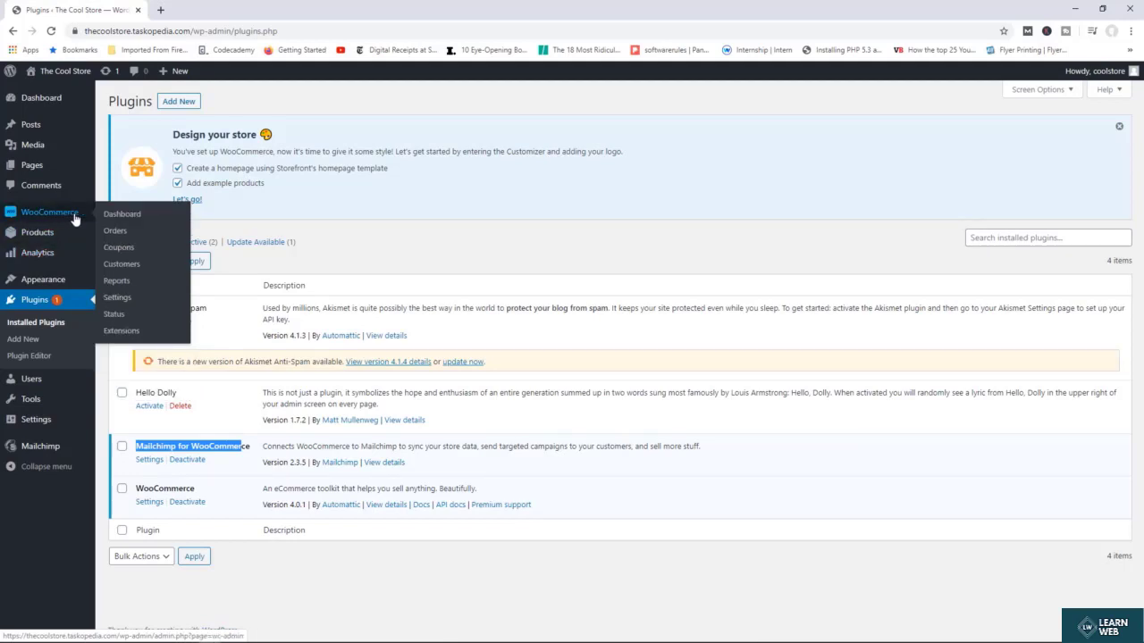
click(117, 297)
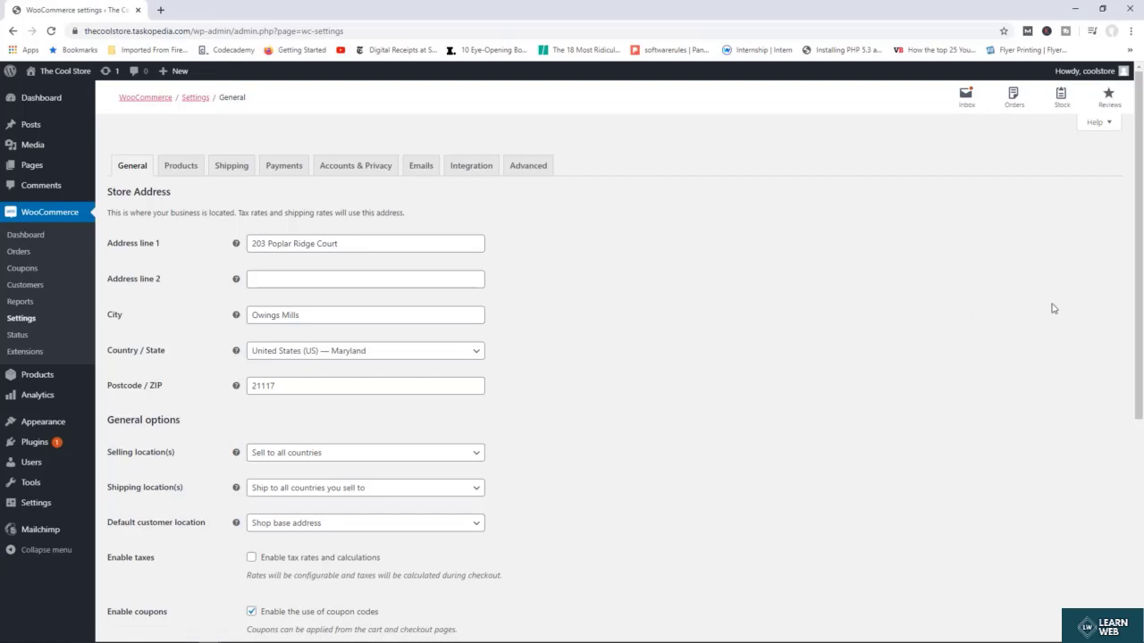
scroll(1132, 332, down, 2)
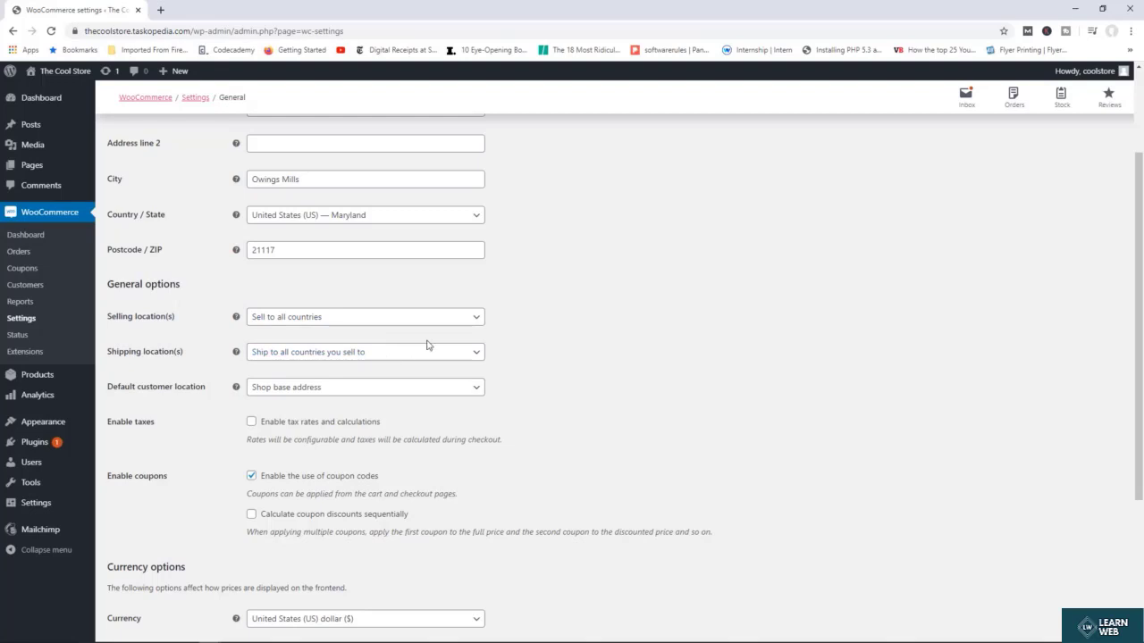
click(477, 320)
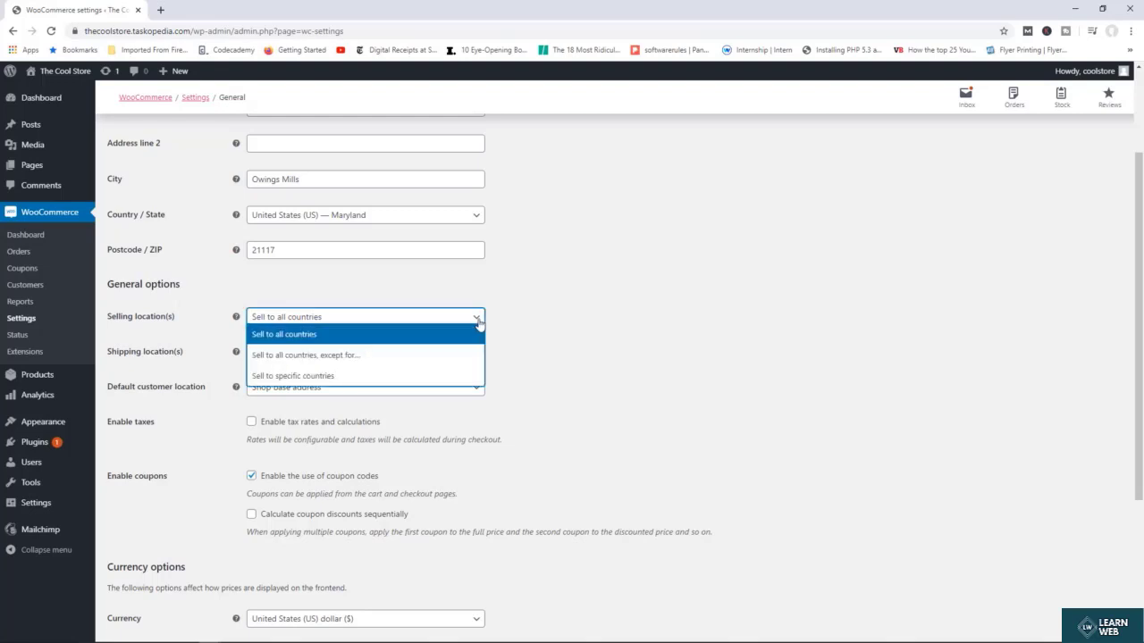
click(561, 353)
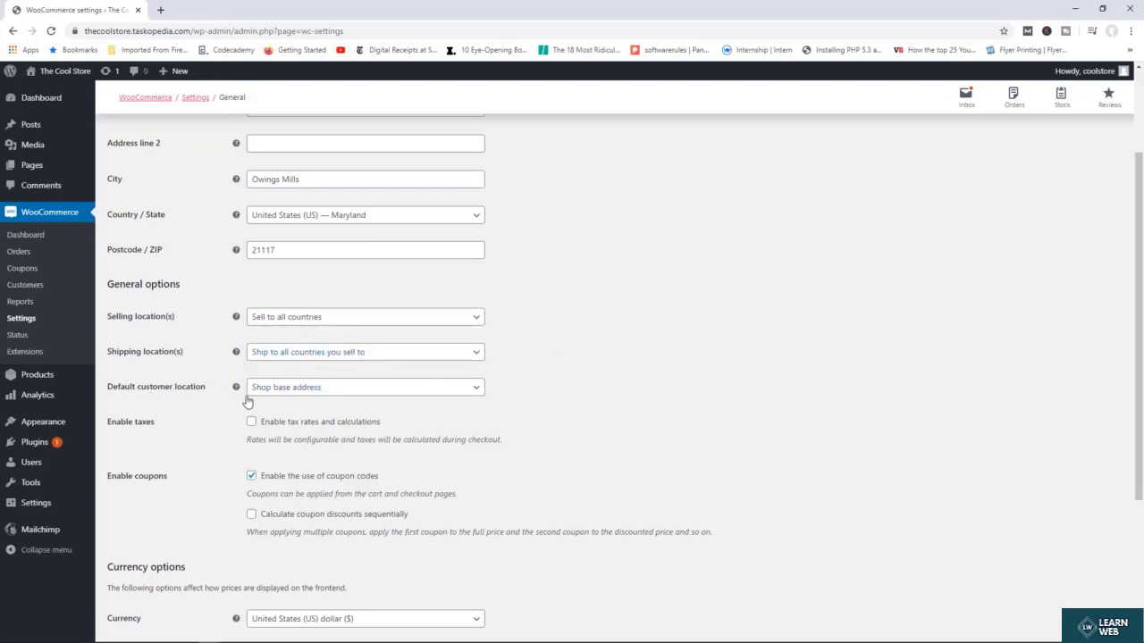
click(478, 391)
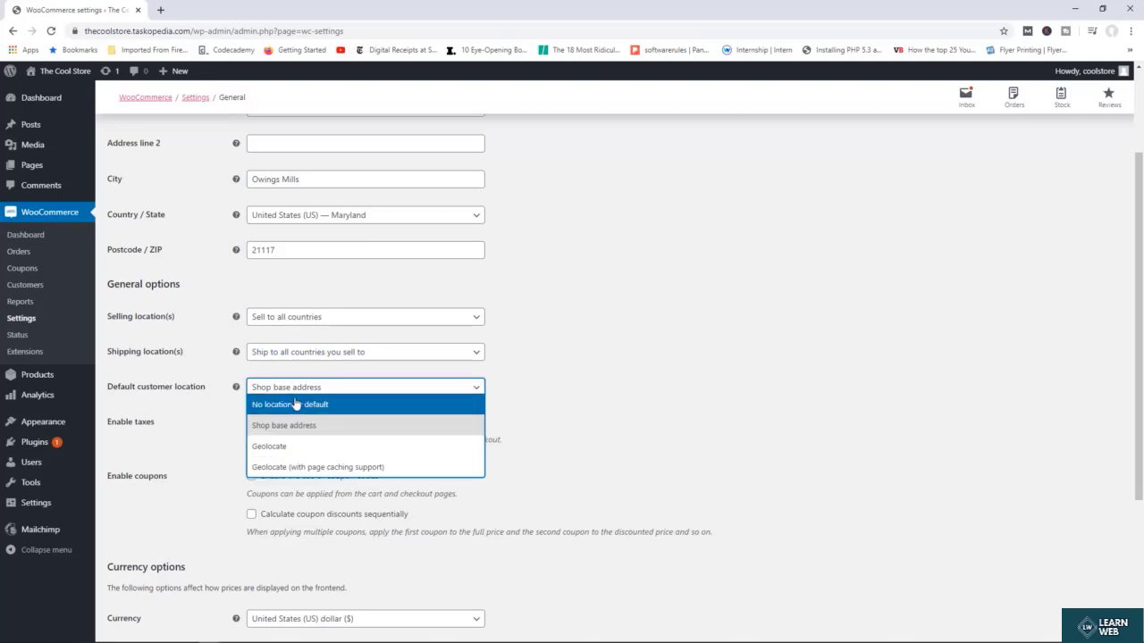
click(553, 385)
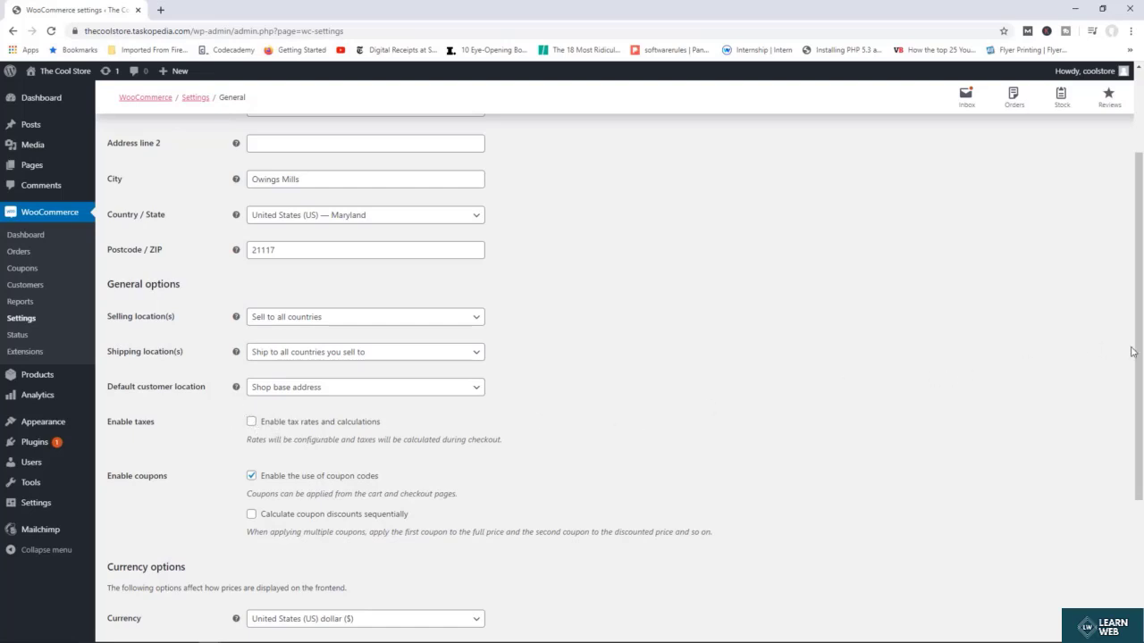
- Review the coupon settings, including sequential discount calculation, and the currency options in the general settings
drag(1135, 354, 1121, 448)
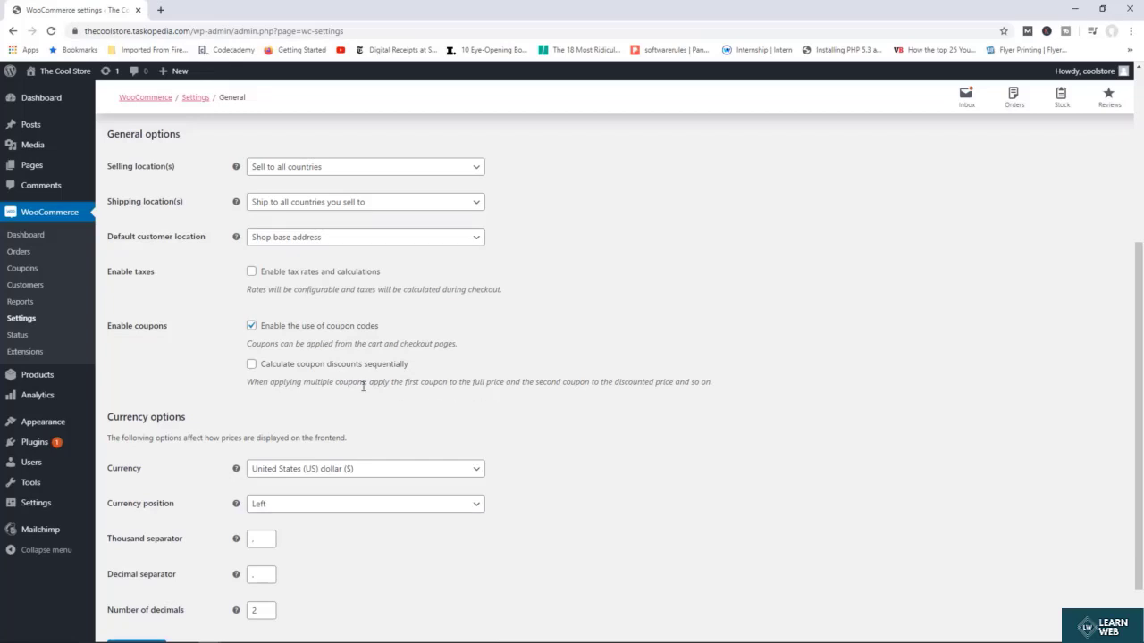
drag(249, 382, 400, 386)
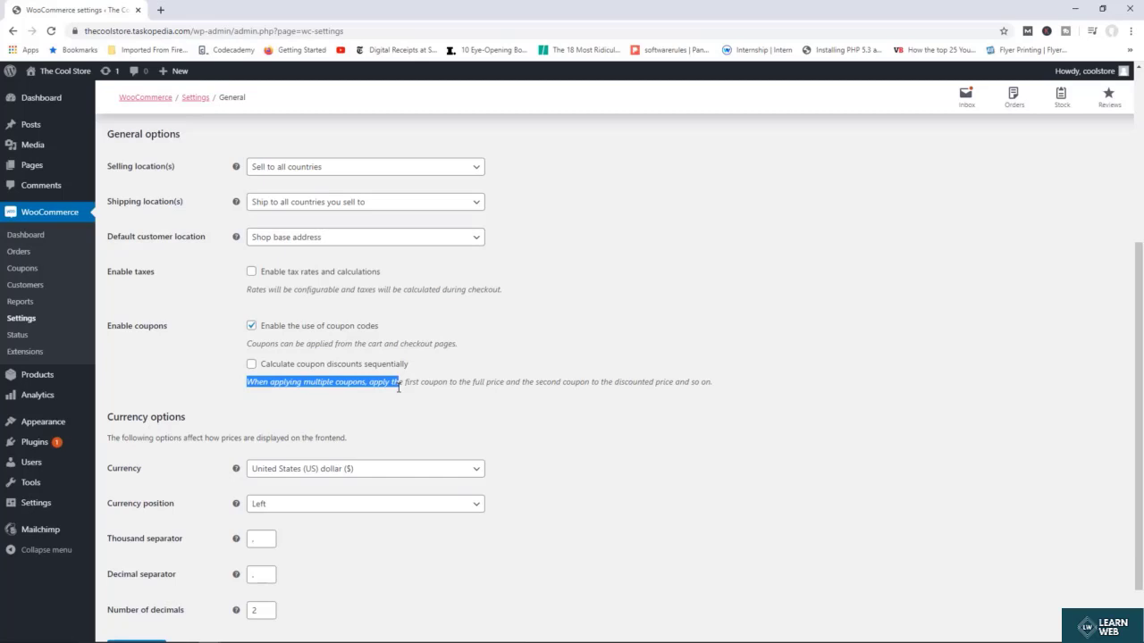
click(463, 401)
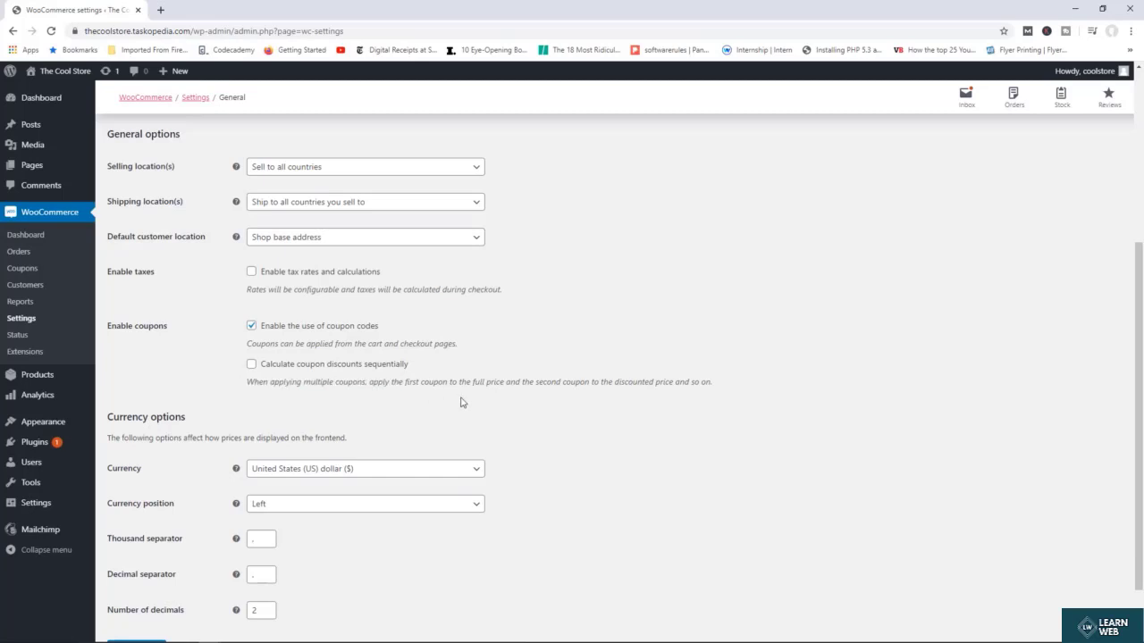
click(251, 364)
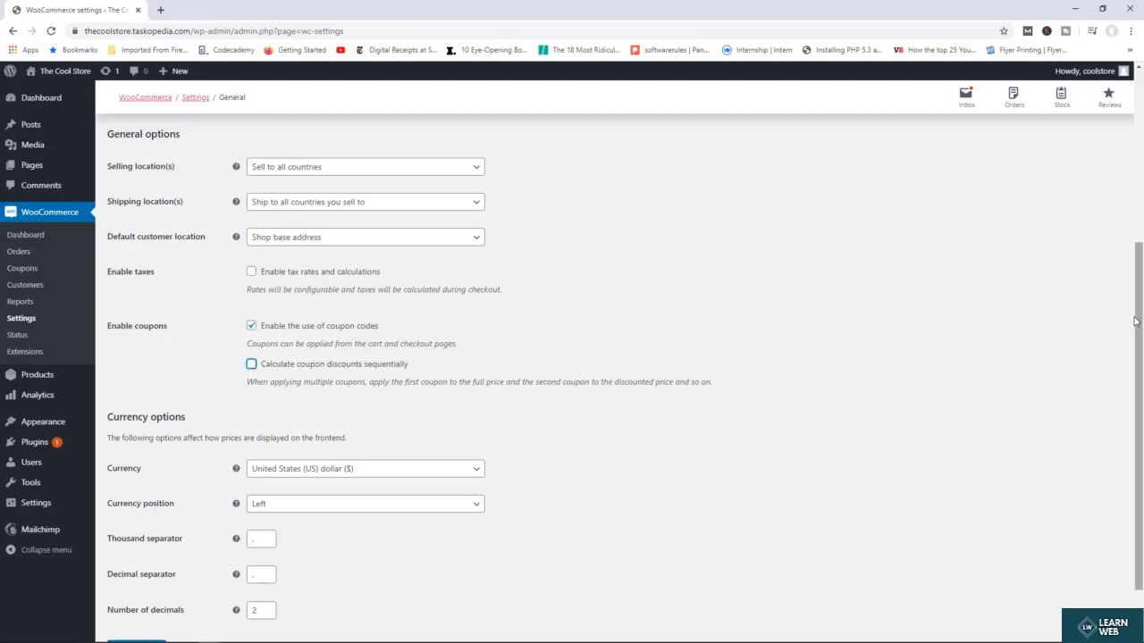
drag(1134, 319, 1116, 372)
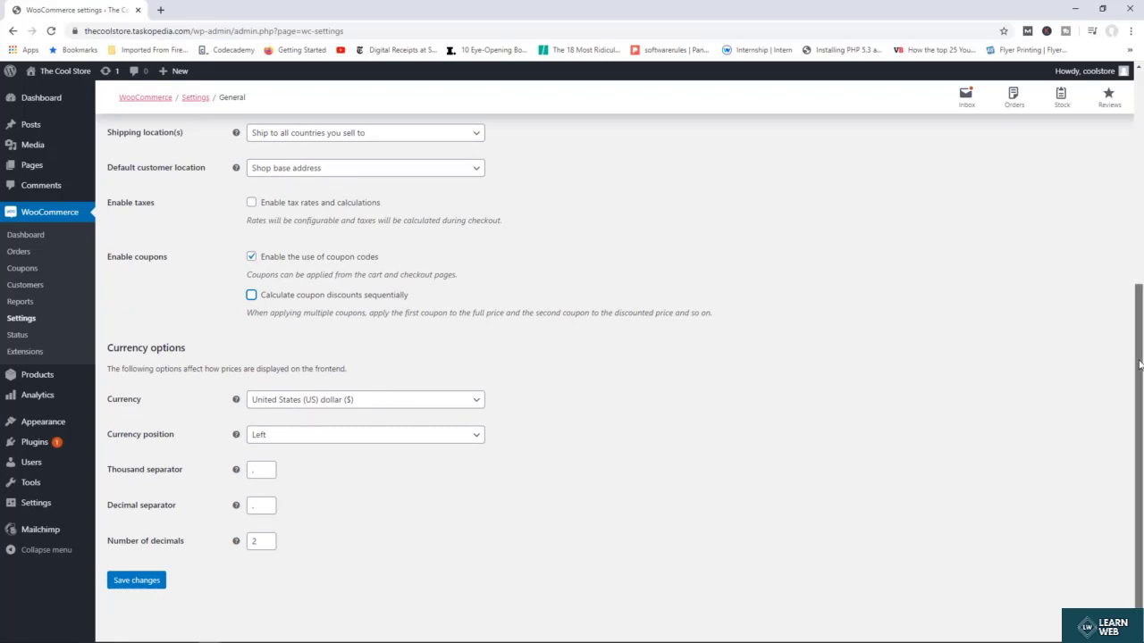
drag(1140, 360, 1141, 130)
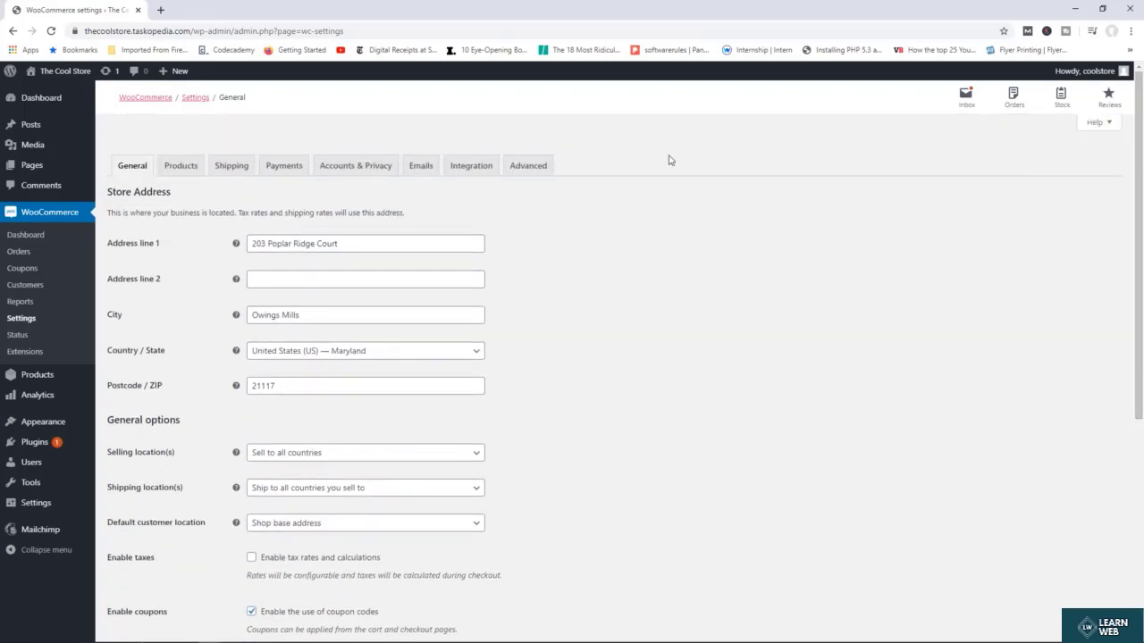